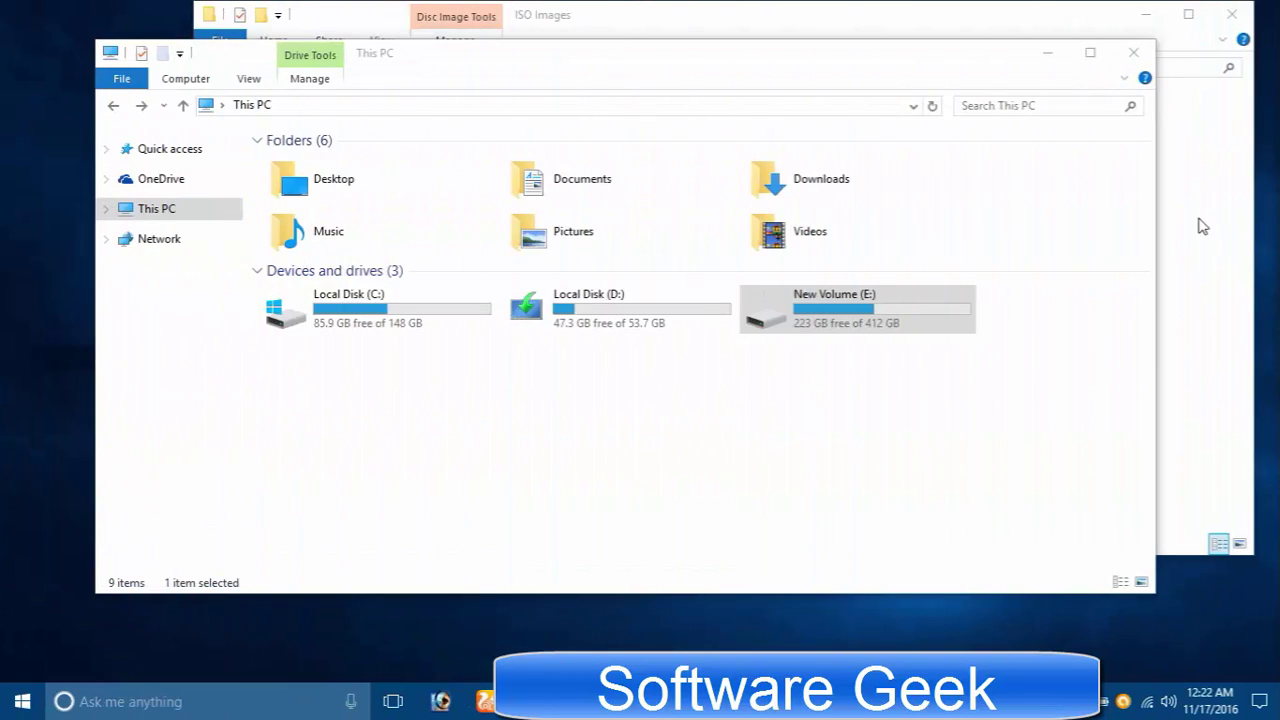
# Review the Windows disc images in the ISO Images folder and the Local Disk (C:) drive in This PC.
pyautogui.click(1200, 222)
pyautogui.click(412, 175)
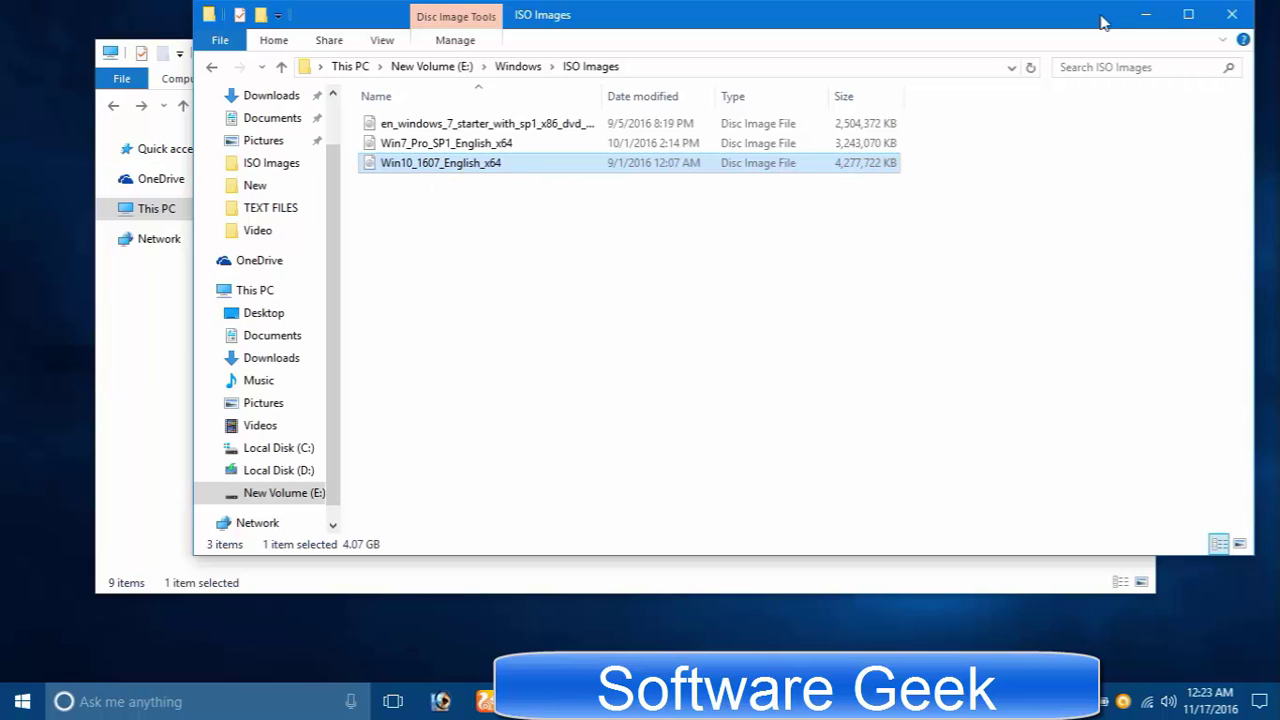
pyautogui.click(303, 591)
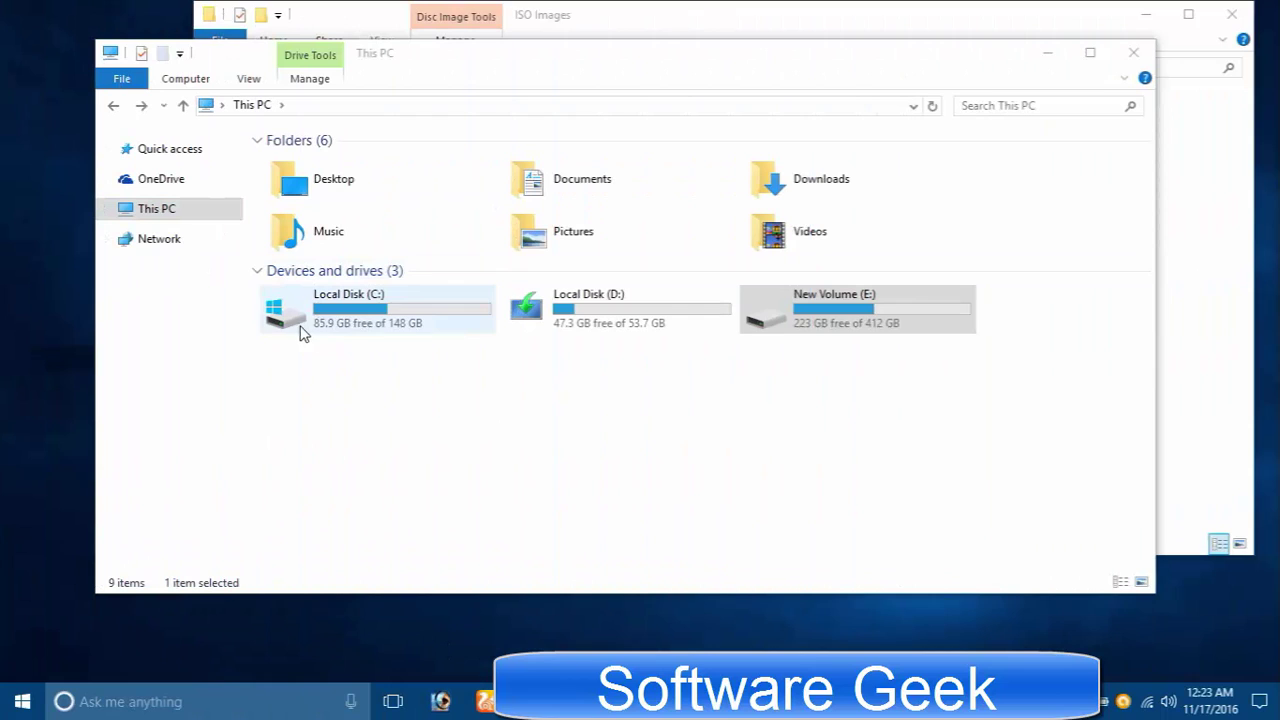
pyautogui.click(336, 338)
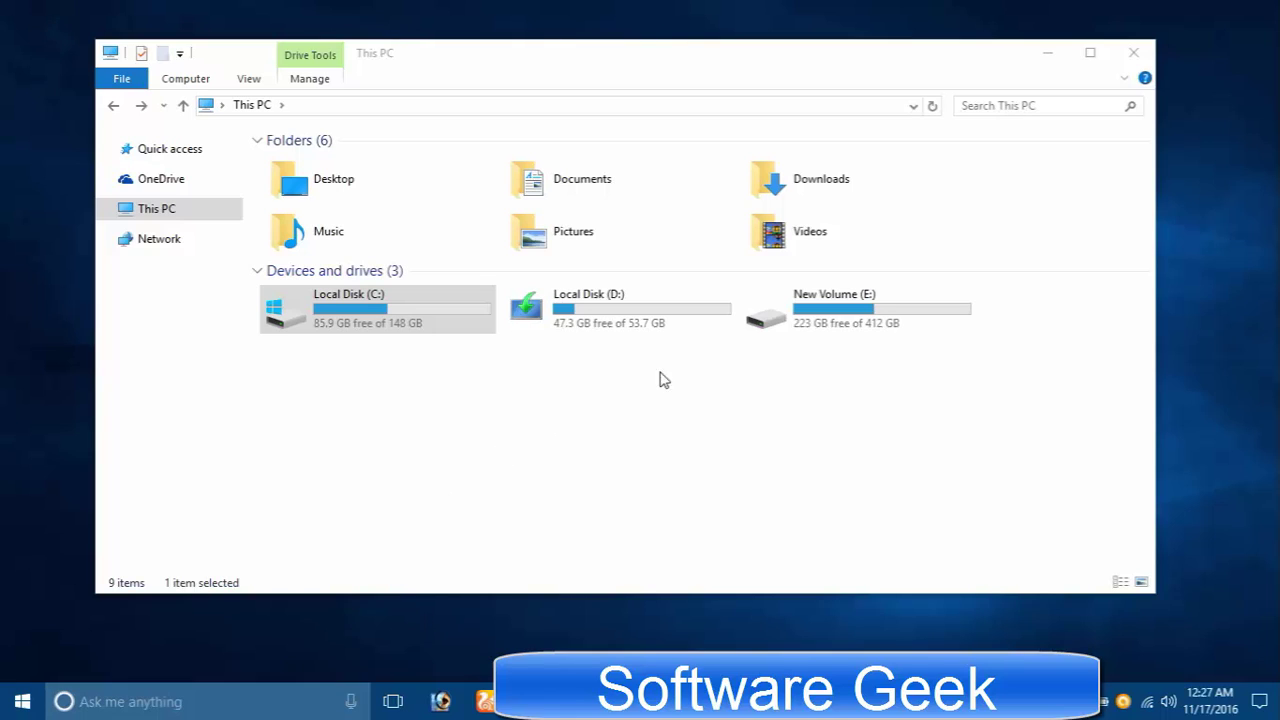
# Put the This PC window away and bring up Magical Jelly Bean Keyfinder to view the detected product keys.
pyautogui.click(1033, 66)
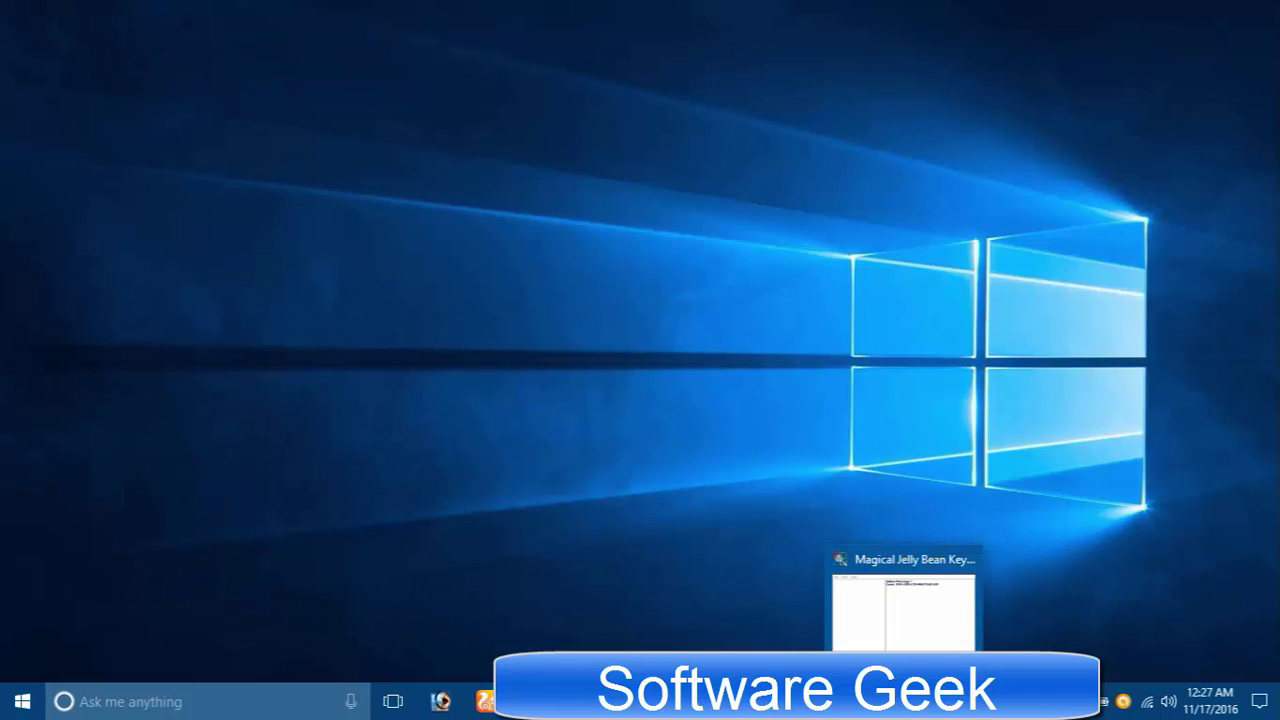
pyautogui.click(900, 700)
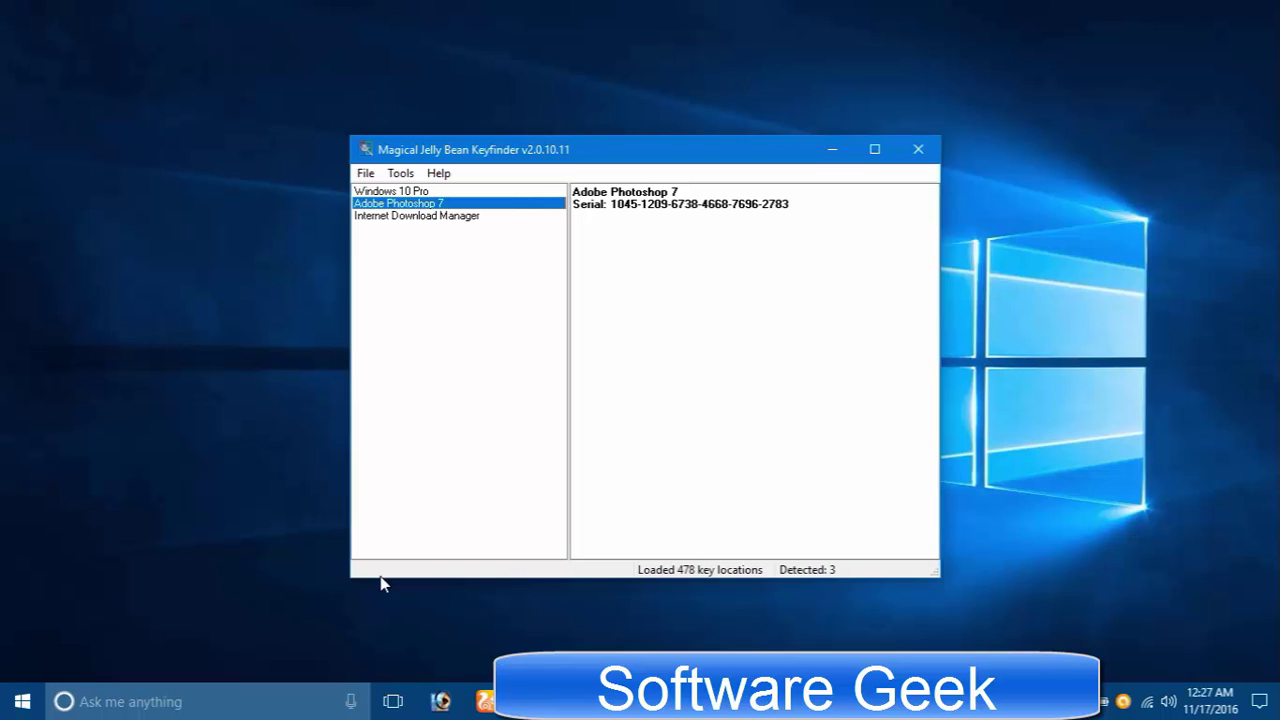
# Switch to the Dell support page for Inspiron 3537 in Chrome and examine the find-it-yourself driver list for Windows 10, 64-bit.
pyautogui.moveTo(671, 701)
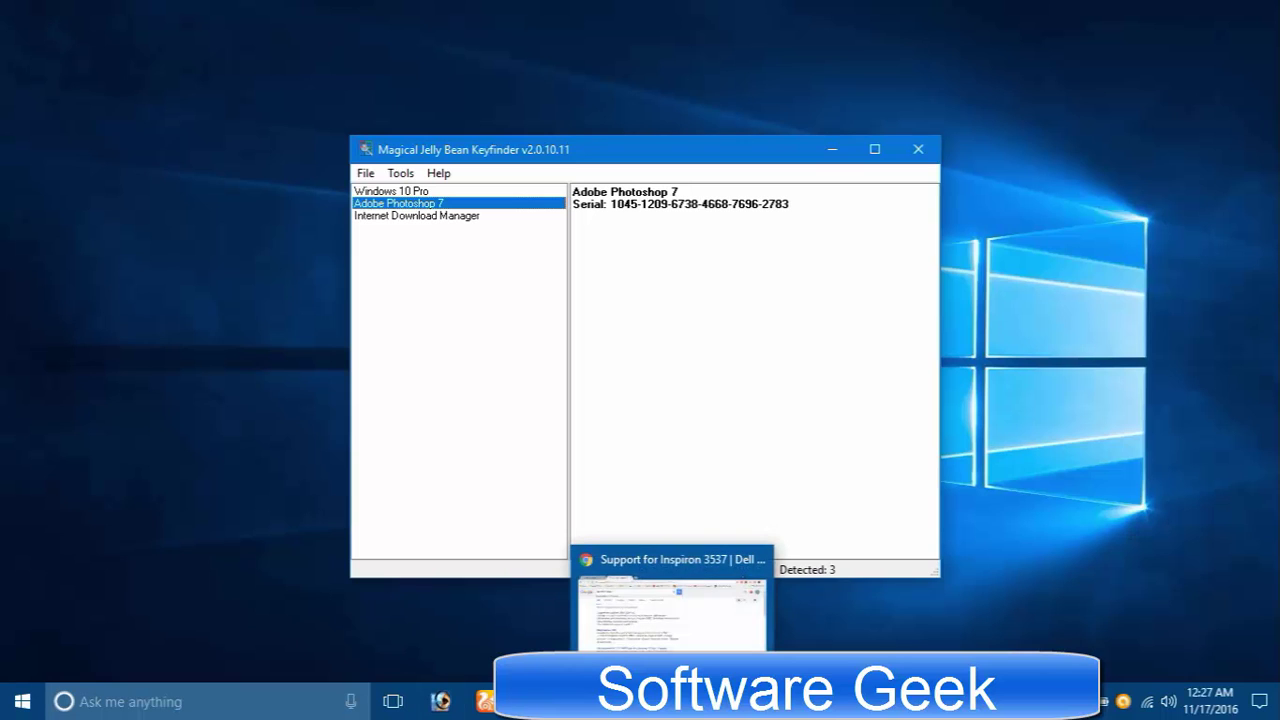
pyautogui.click(672, 600)
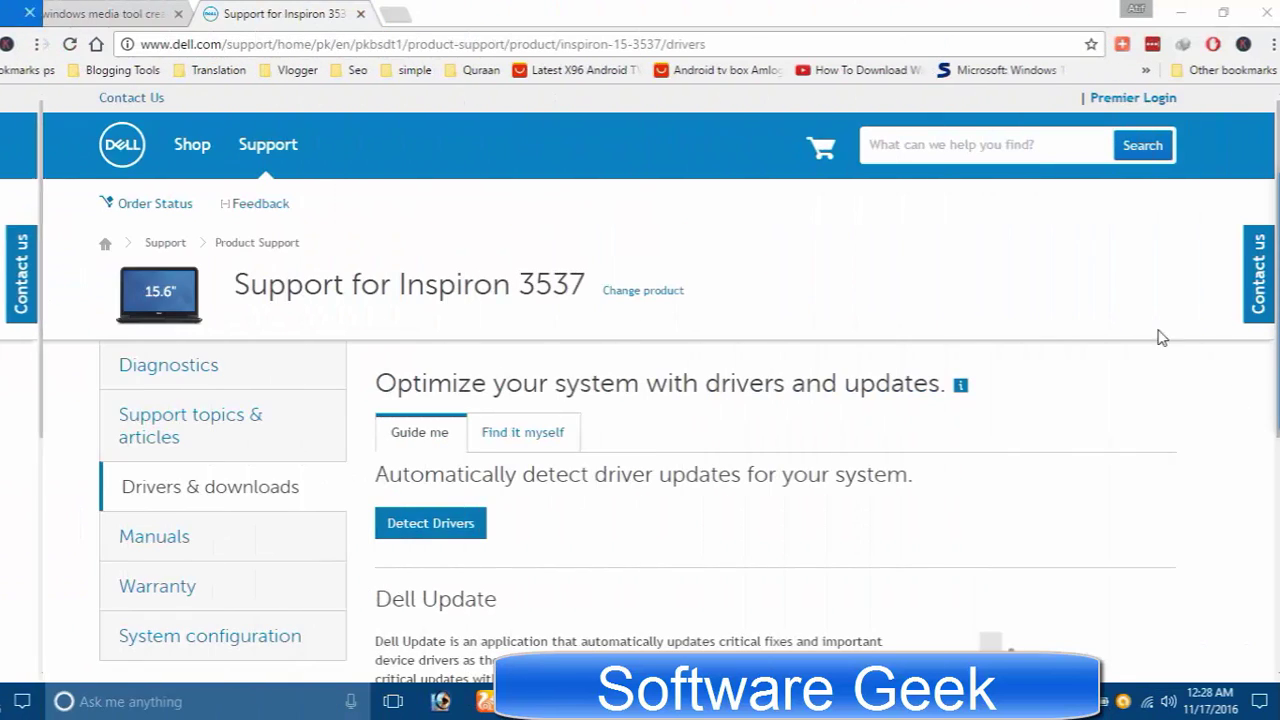
pyautogui.scroll(-3, 440, 468)
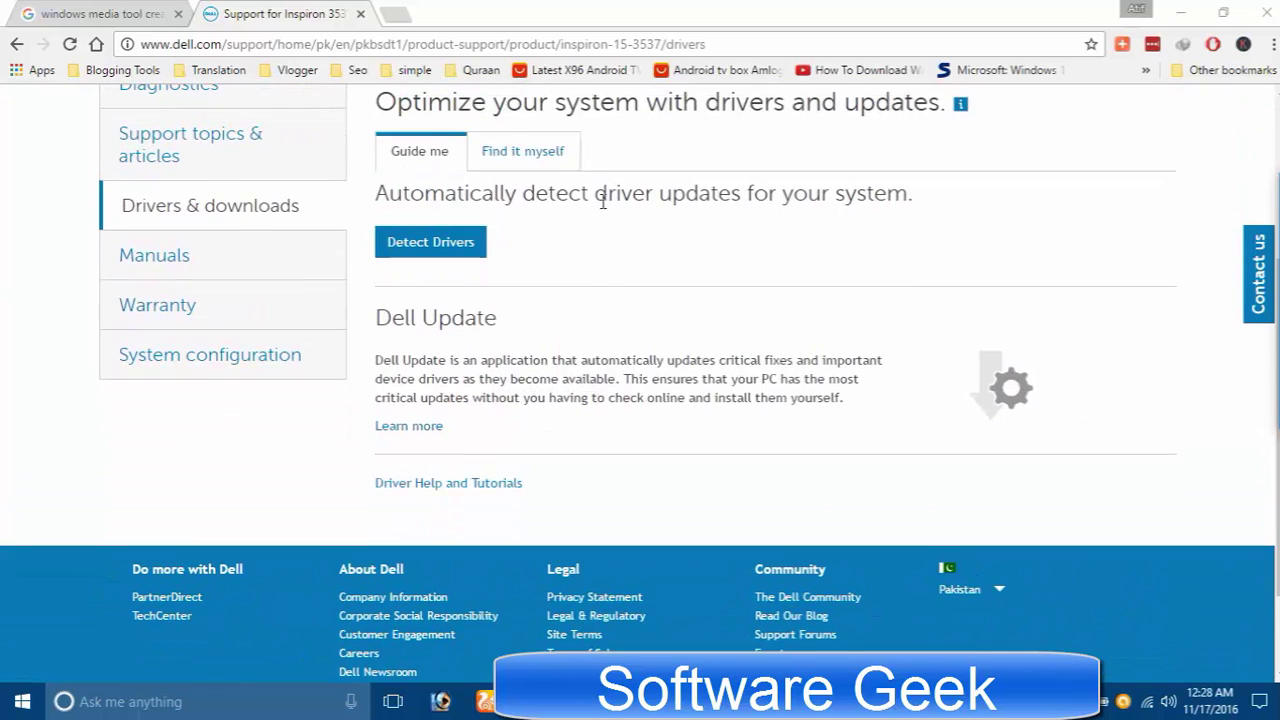
pyautogui.click(536, 157)
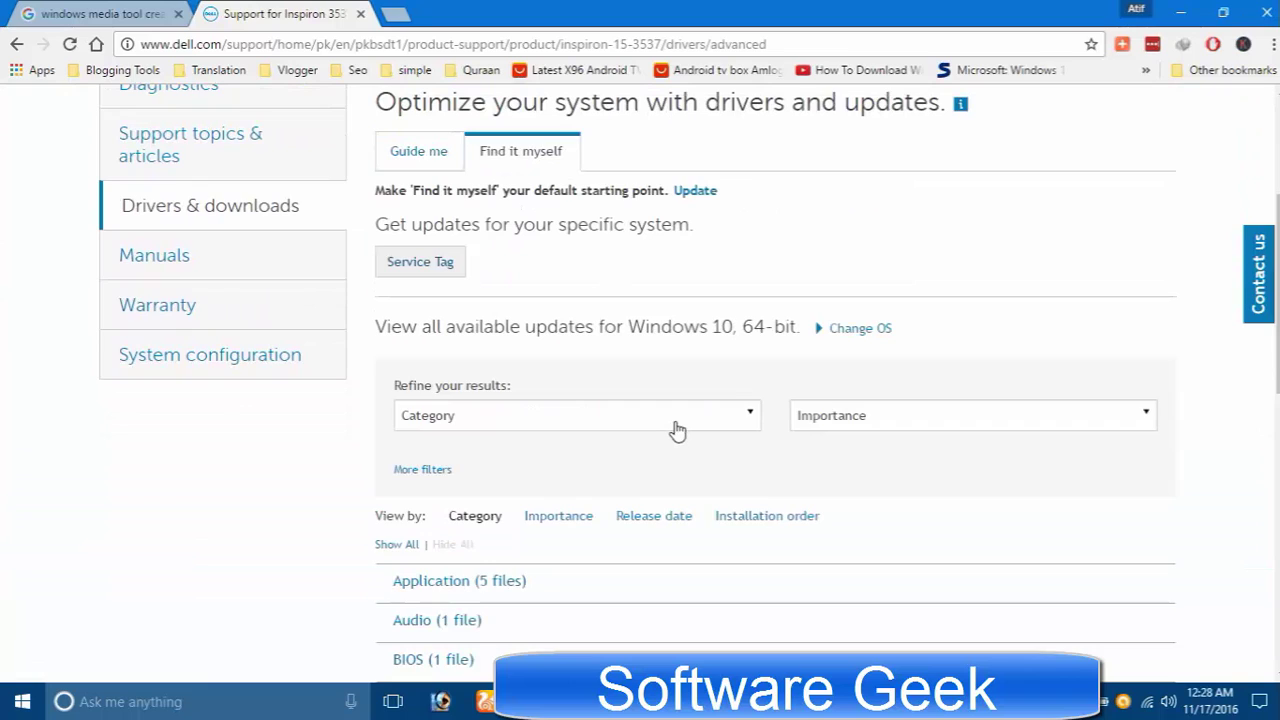
pyautogui.scroll(-2, 665, 435)
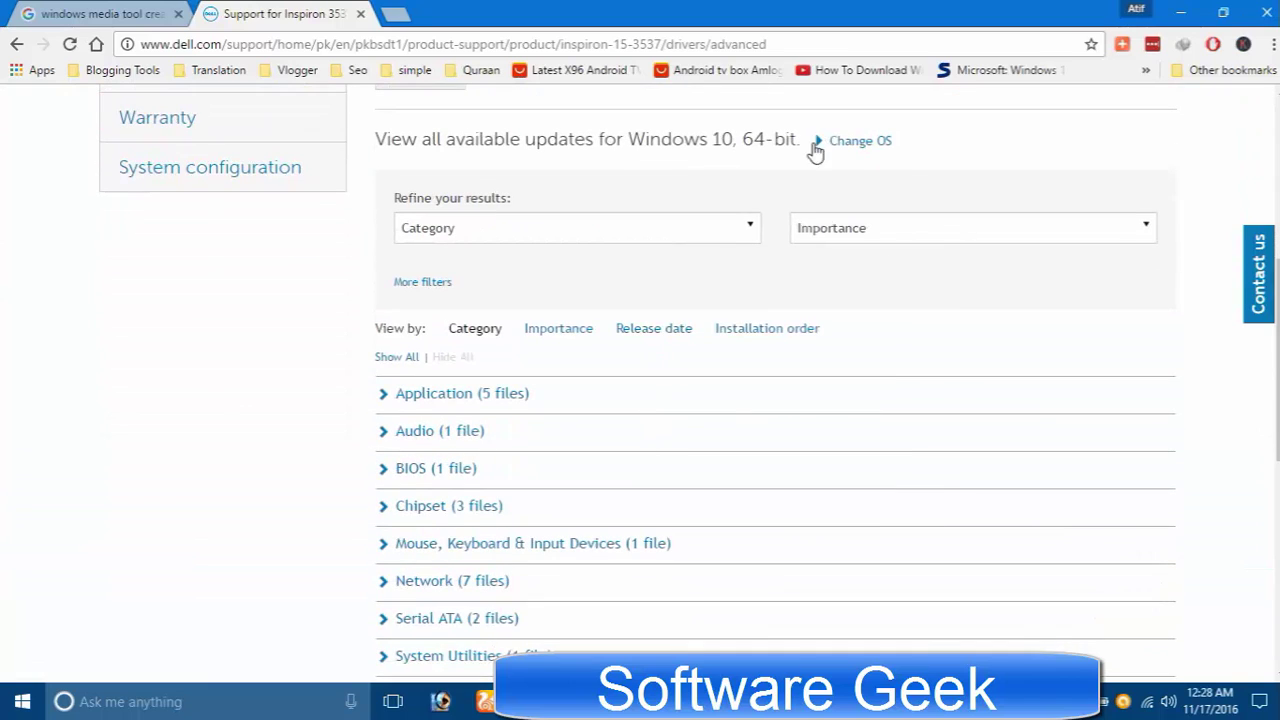
pyautogui.scroll(-2, 509, 563)
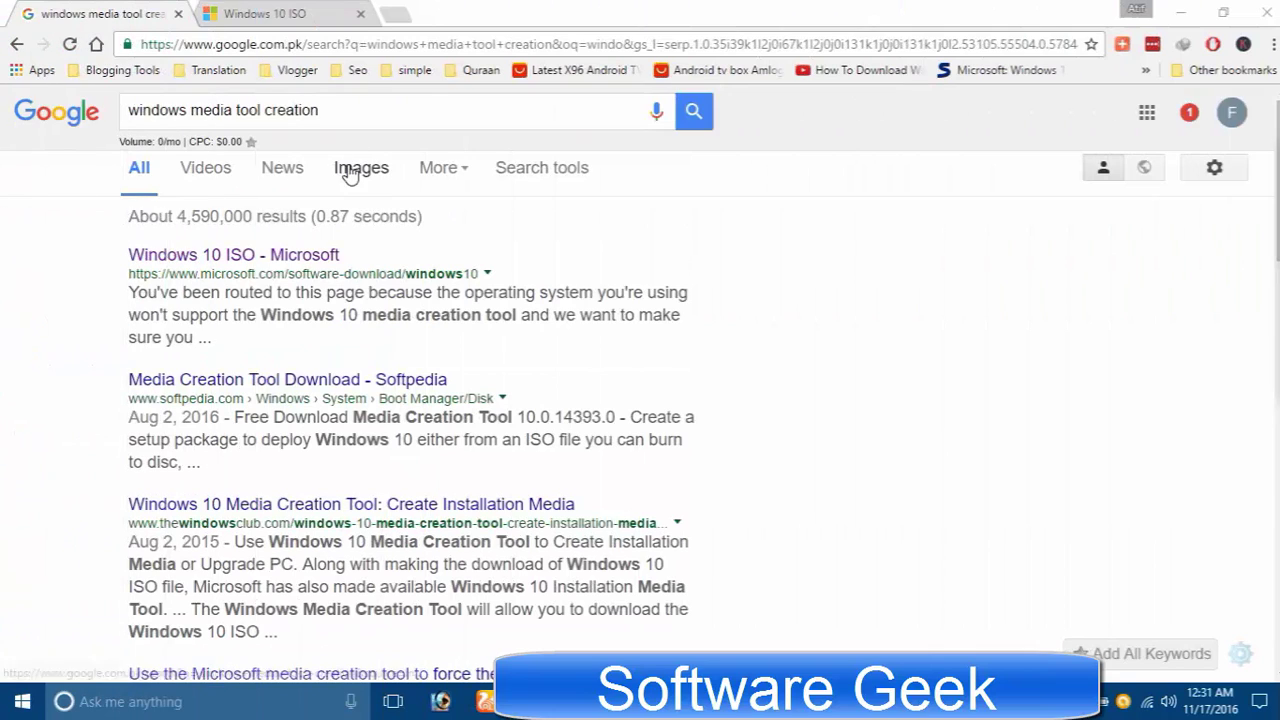
# Open Microsoft's Windows 10 ISO search result and choose Windows 10 as the edition on the already open Windows 10 ISO page.
pyautogui.click(310, 262)
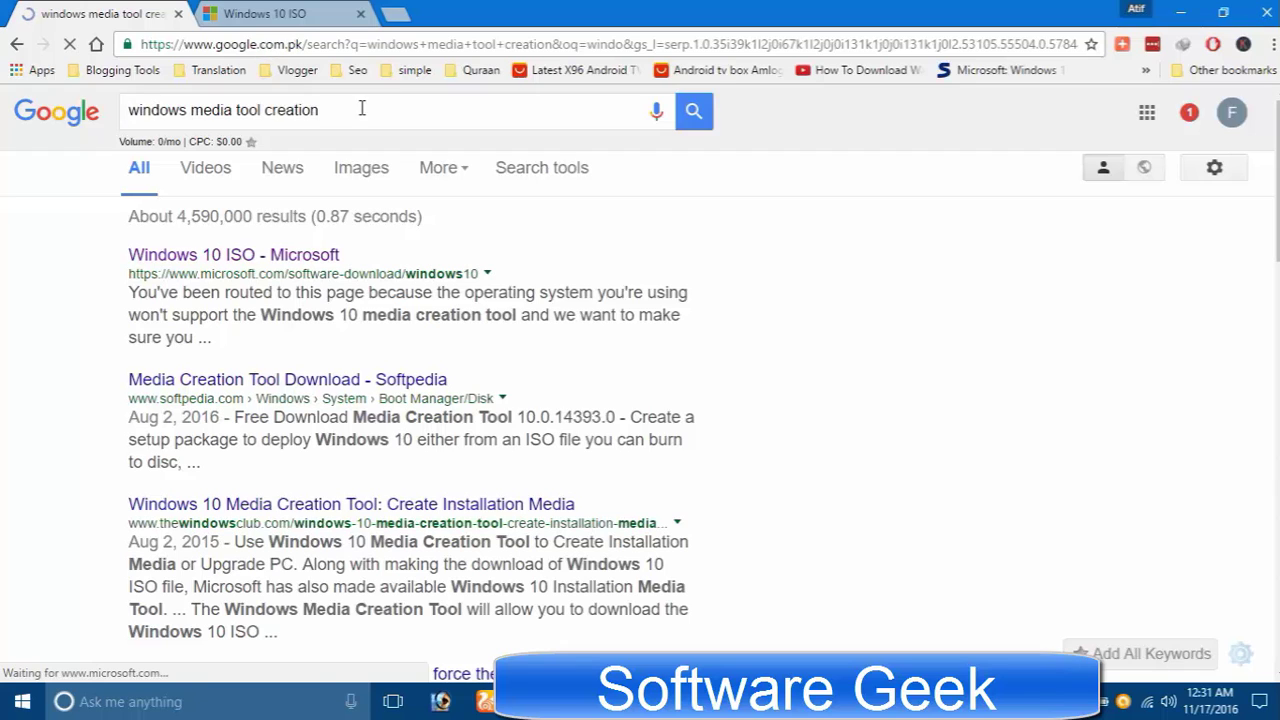
pyautogui.click(277, 10)
pyautogui.click(323, 271)
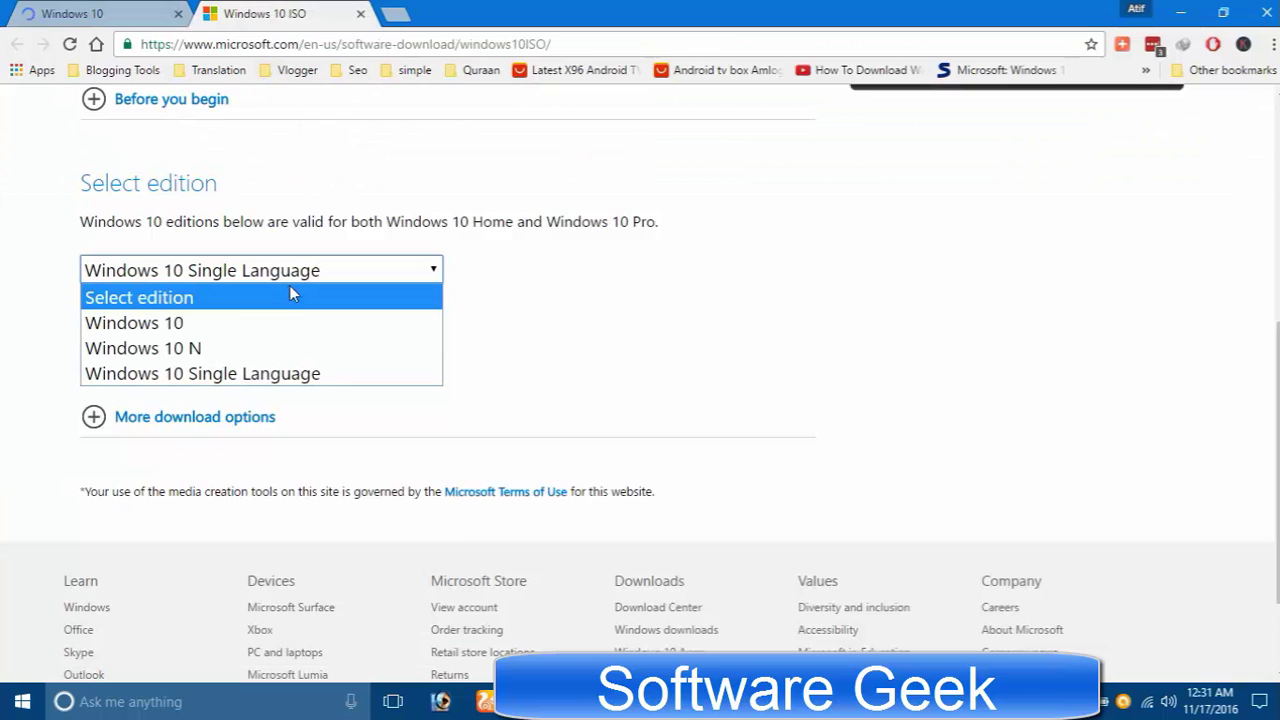
pyautogui.click(191, 325)
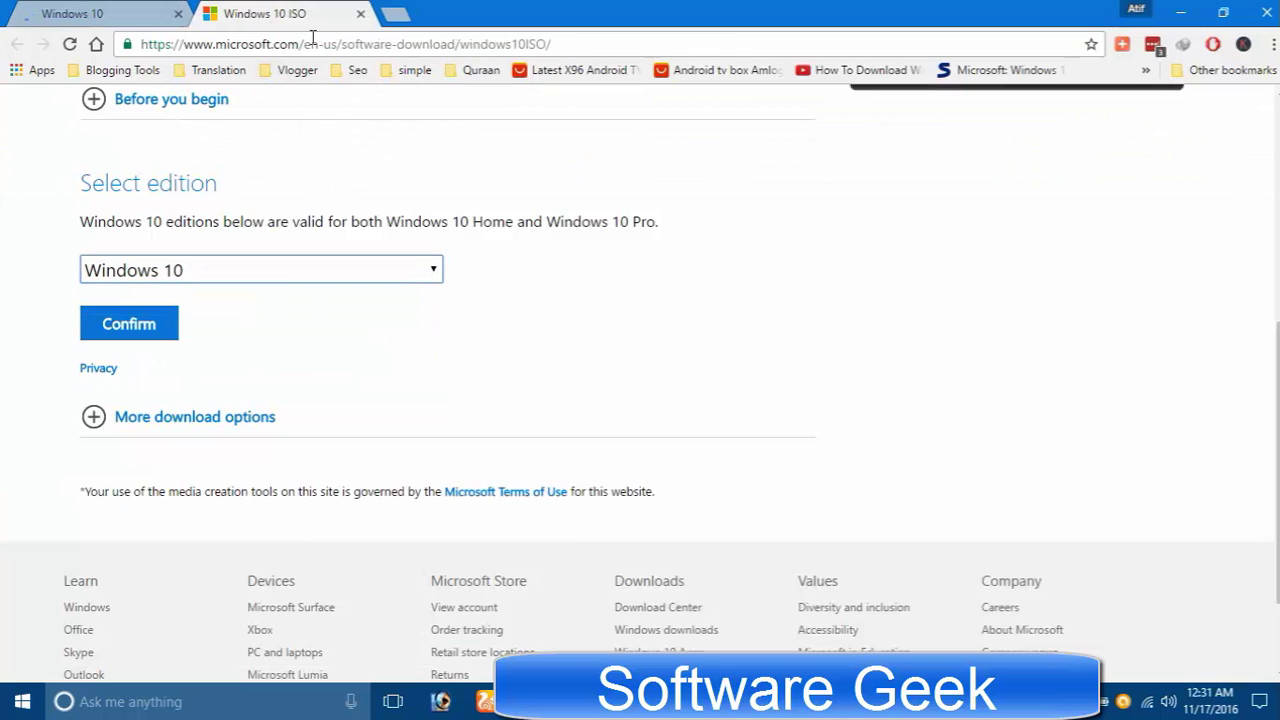
# Examine the media creation tool section on Microsoft's Download Windows 10 page.
pyautogui.click(109, 18)
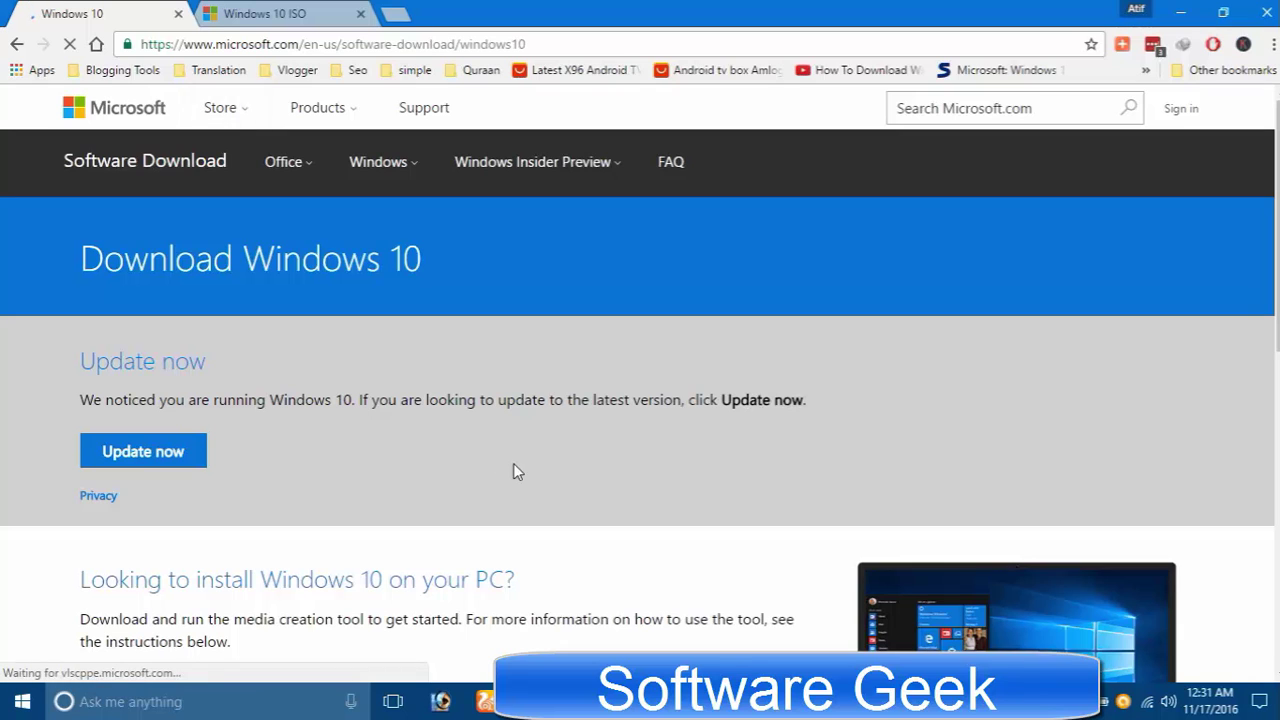
pyautogui.scroll(-3, 480, 463)
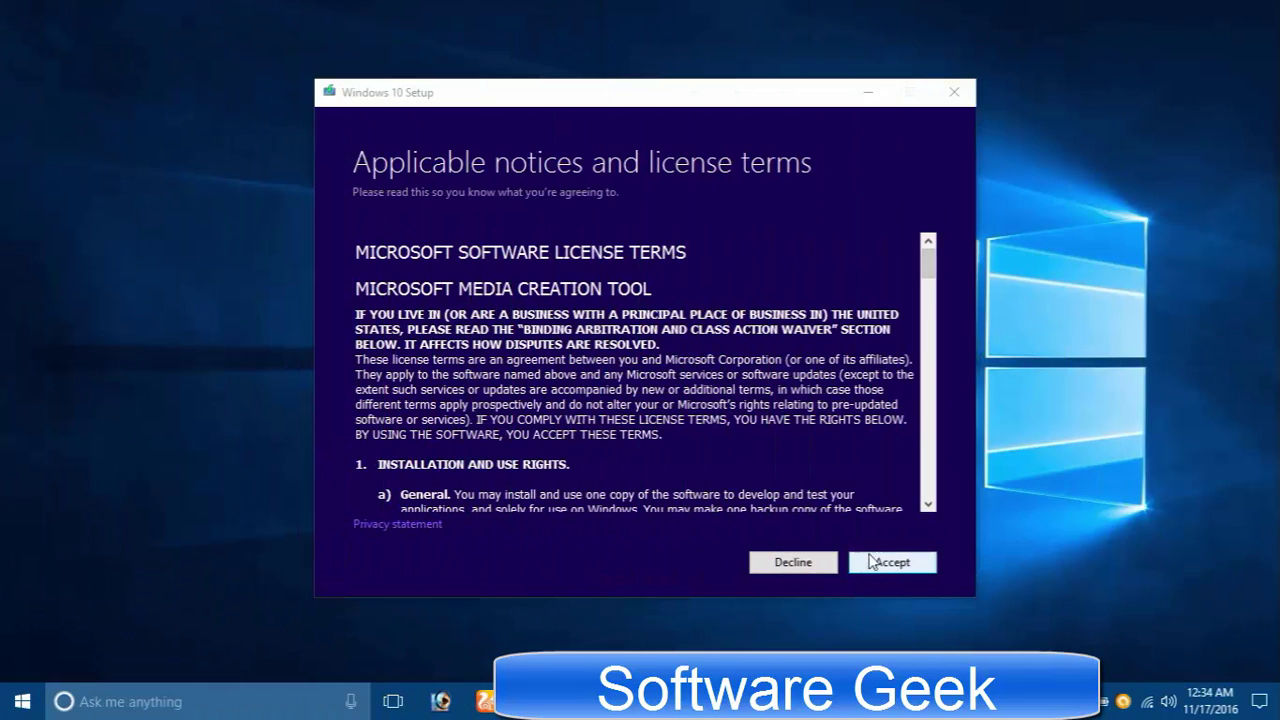
# Accept the media creation tool's license terms and choose to create installation media for another PC.
pyautogui.moveTo(930, 278); pyautogui.dragTo(899, 490)
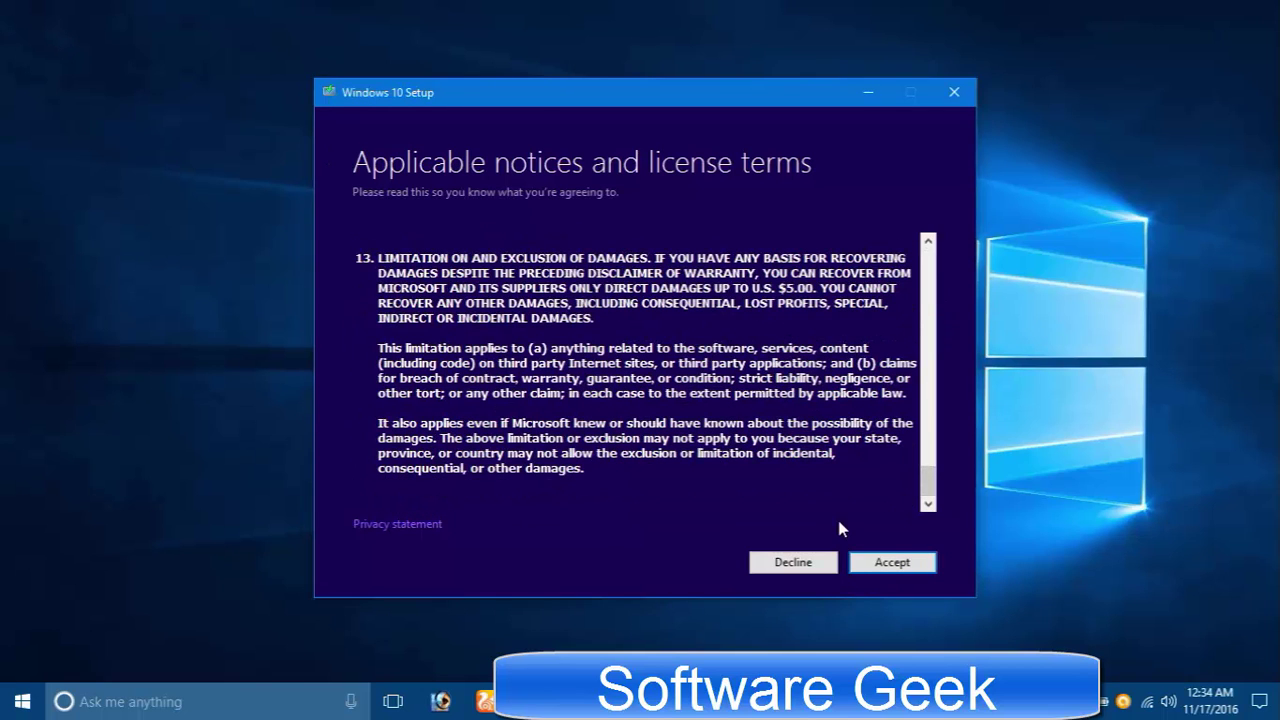
pyautogui.click(890, 560)
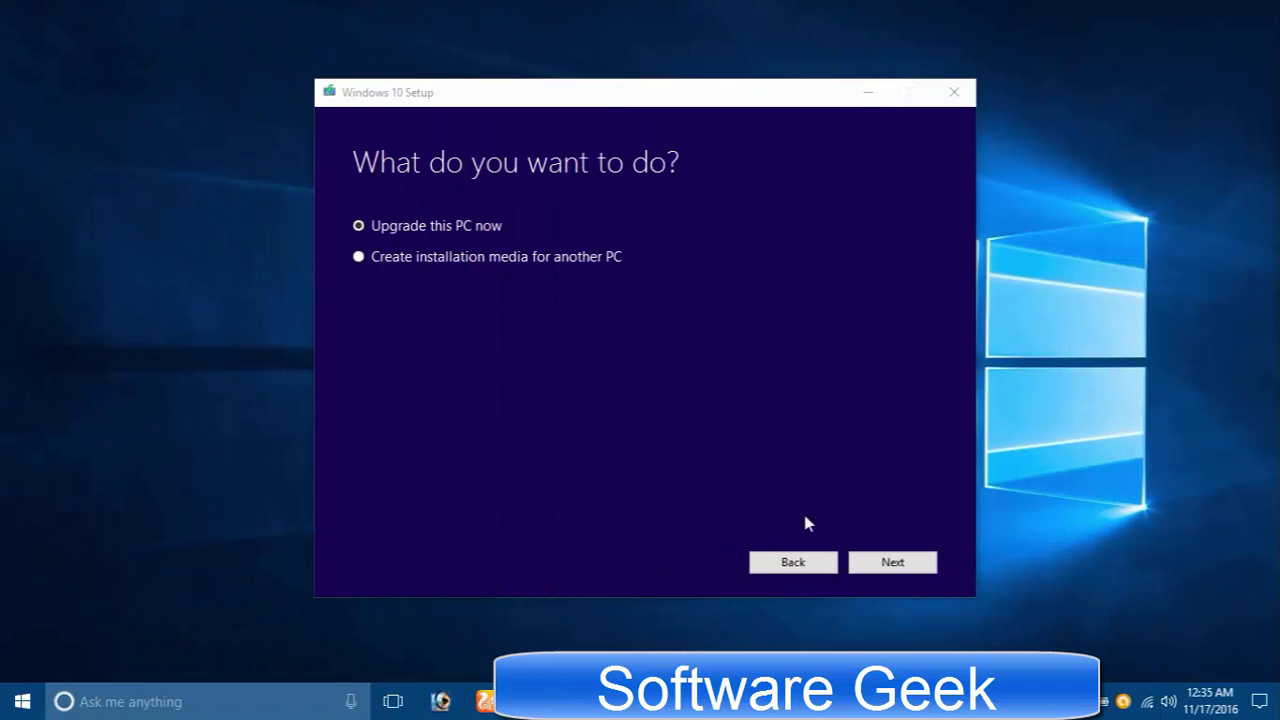
pyautogui.click(358, 256)
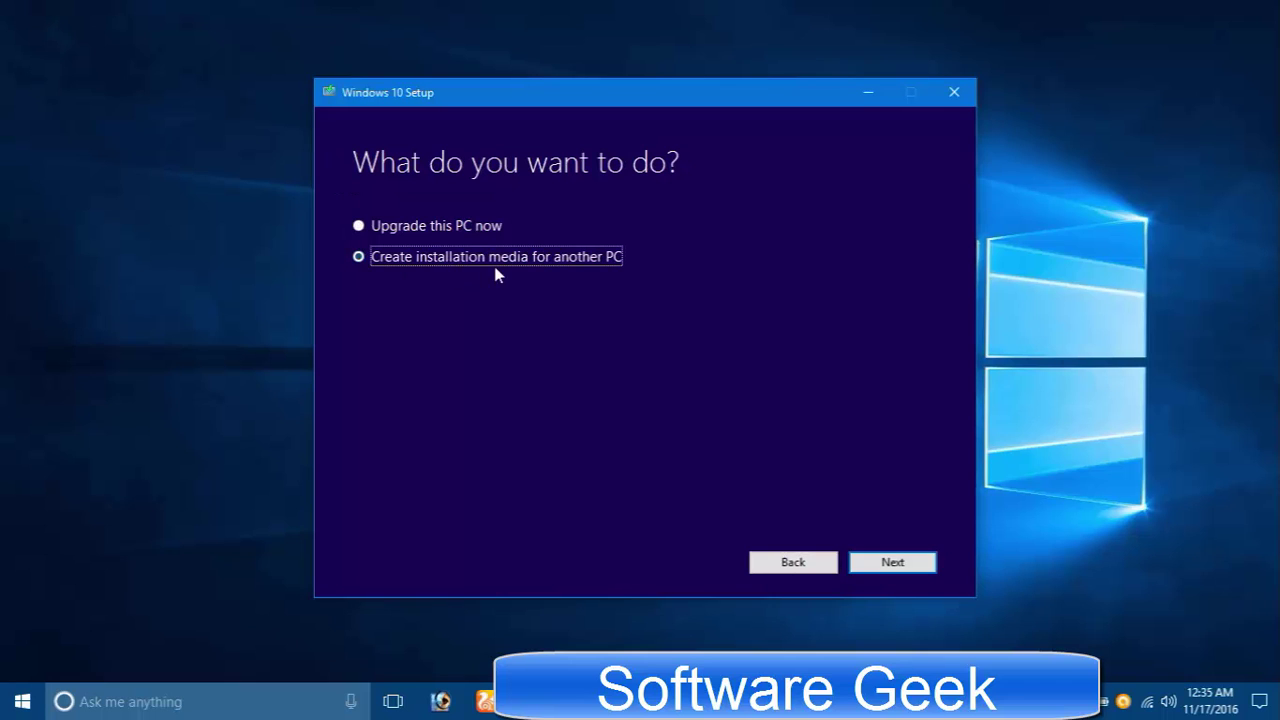
pyautogui.click(920, 571)
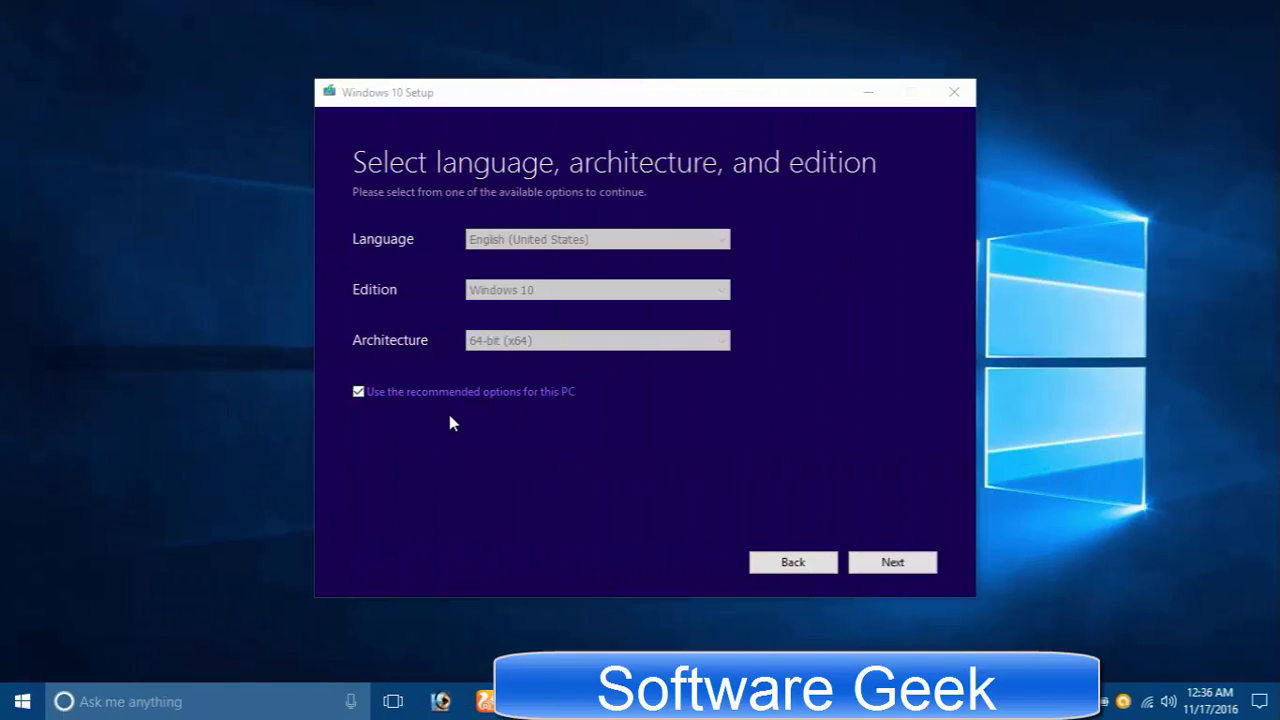
# Turn off the recommended options for this PC, keep English (United States) as the language, and select the Windows 10 edition.
pyautogui.click(366, 393)
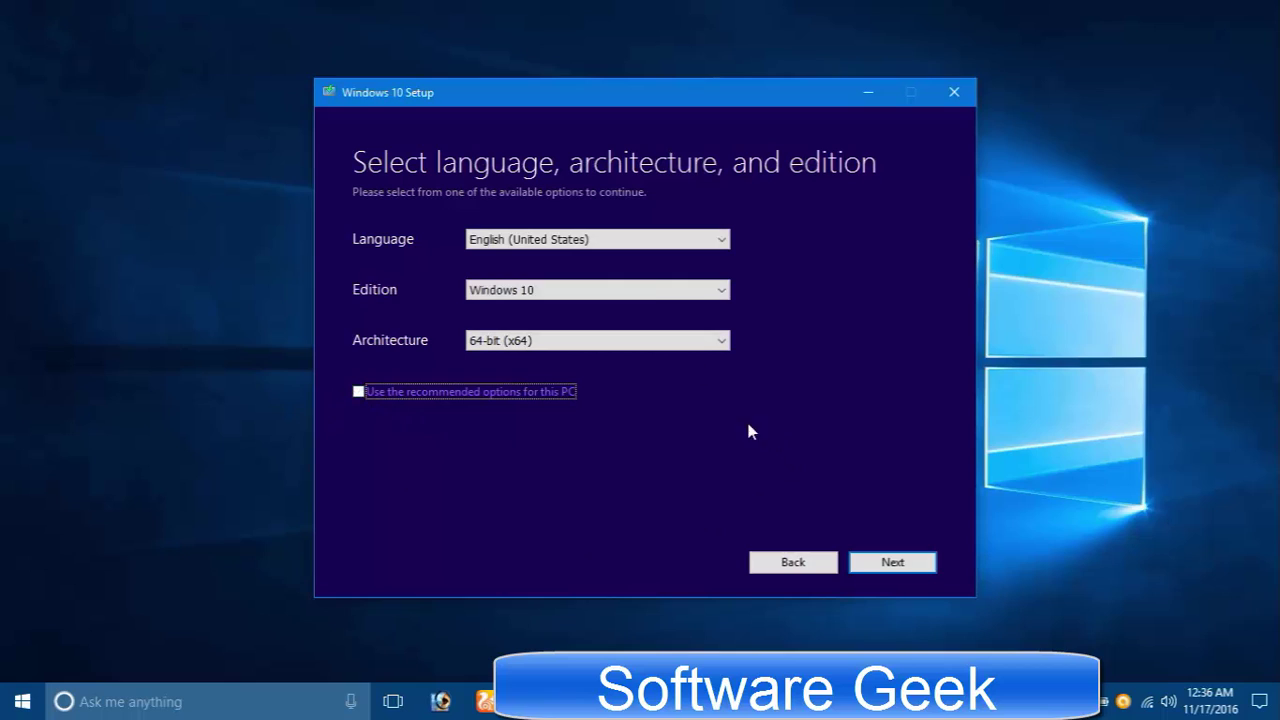
pyautogui.click(564, 240)
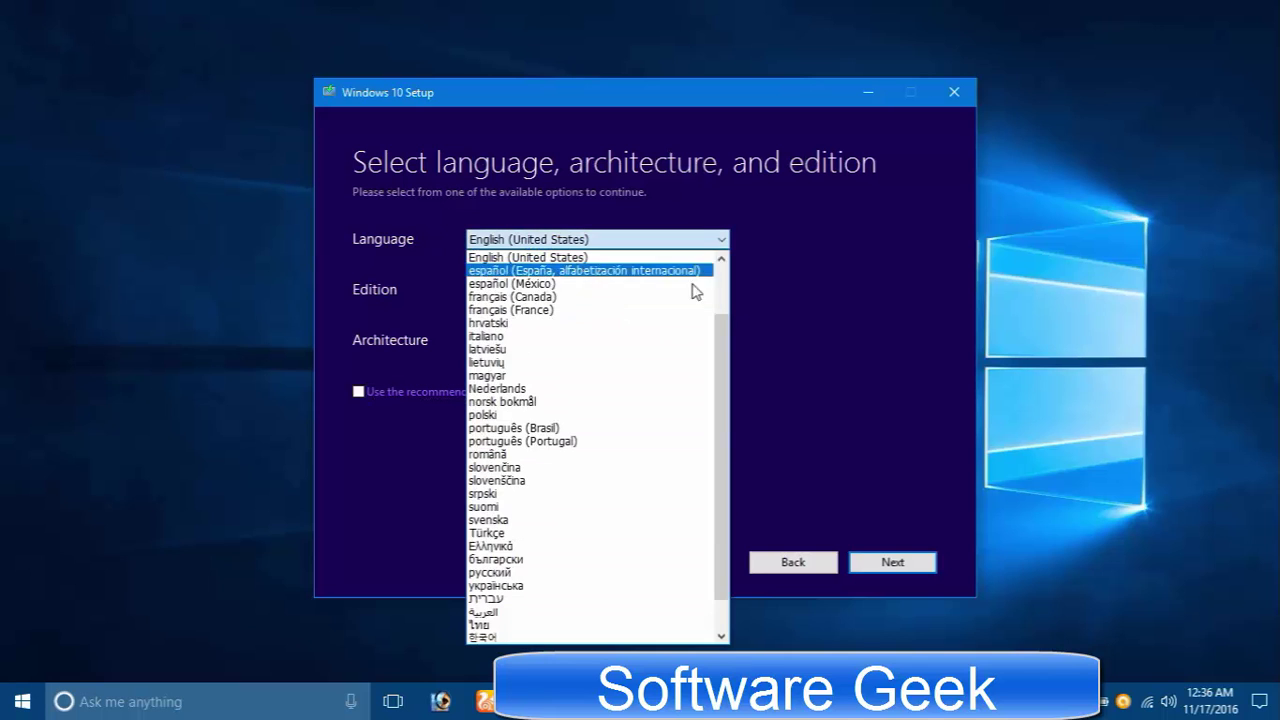
pyautogui.click(876, 290)
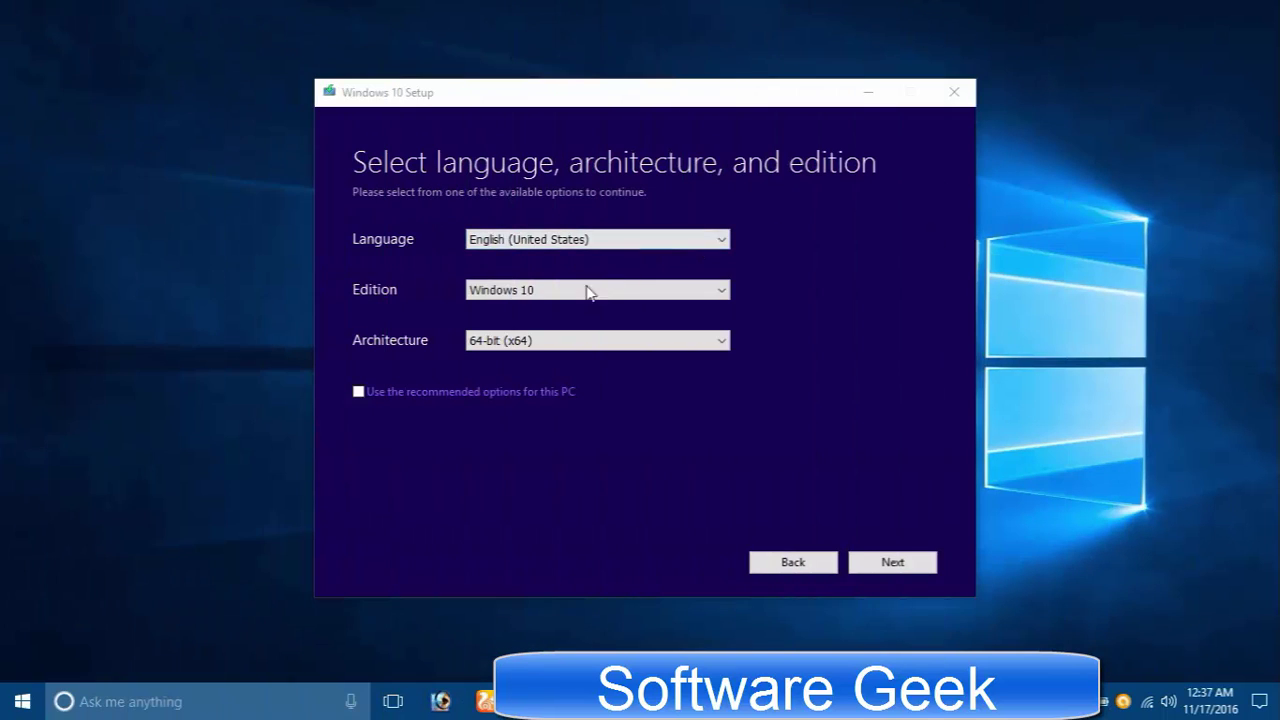
pyautogui.click(578, 291)
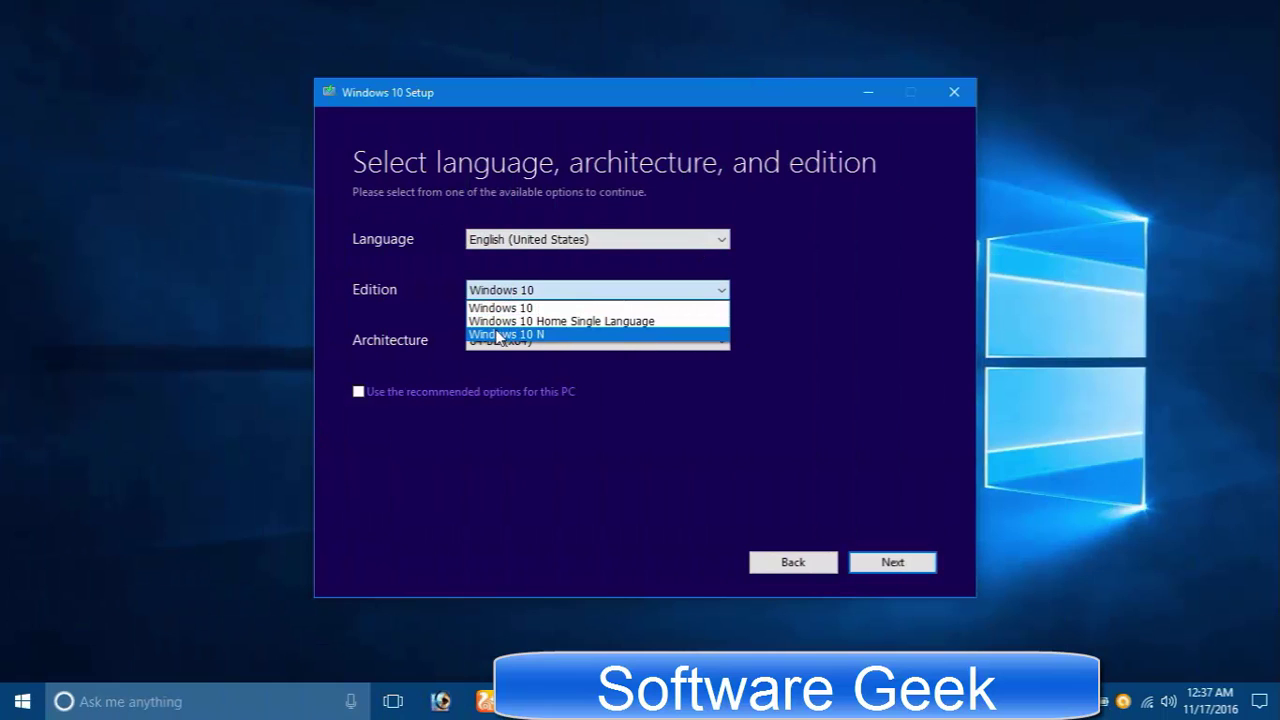
pyautogui.click(623, 310)
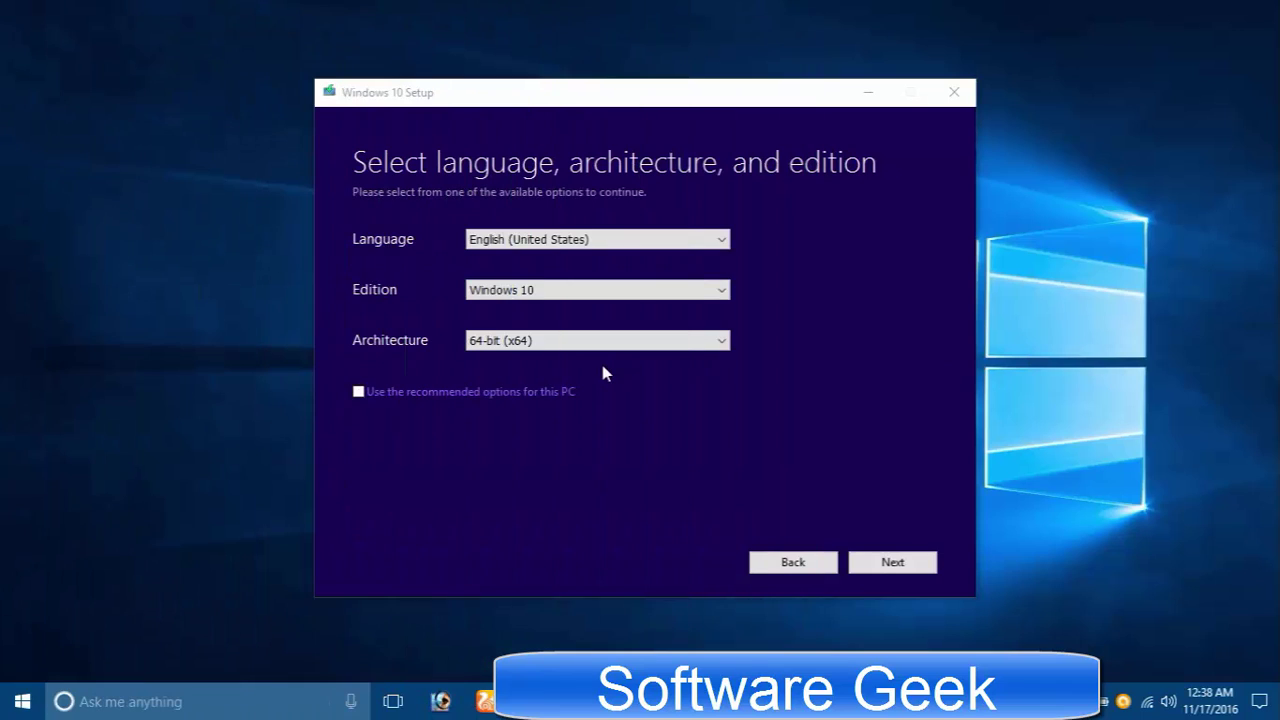
# Set the architecture to Both and continue to the media choice.
pyautogui.click(592, 350)
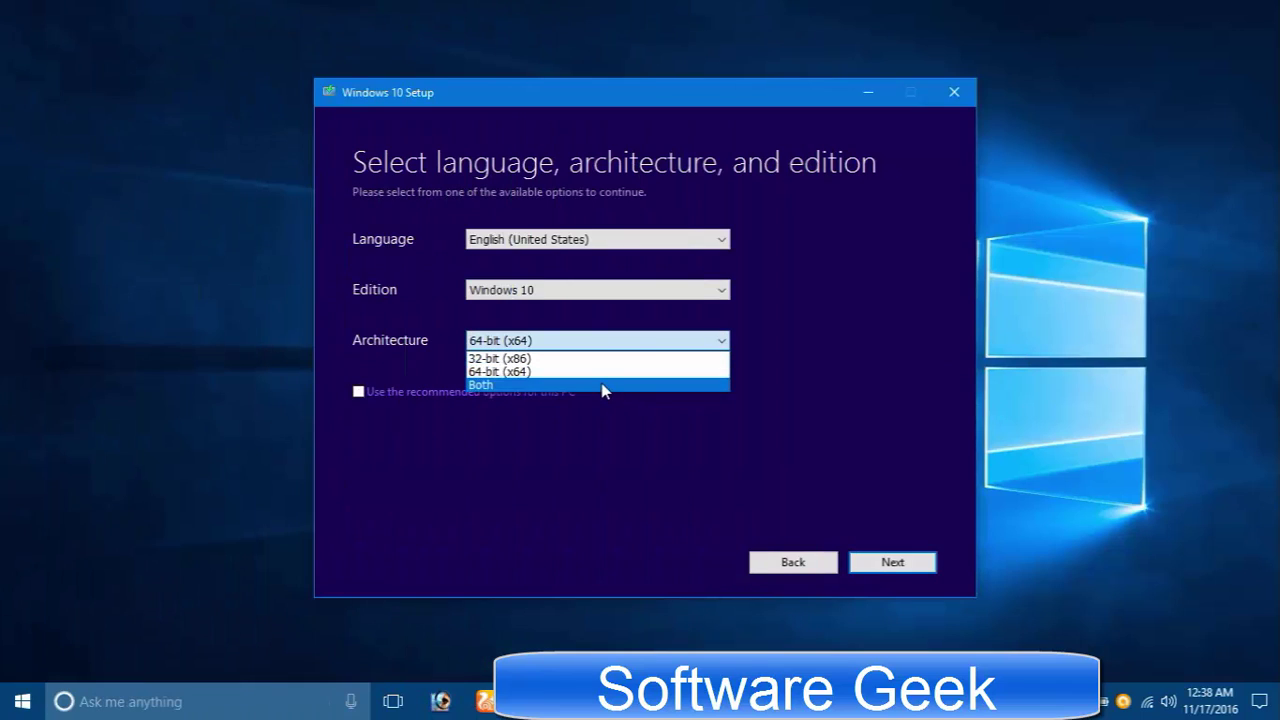
pyautogui.click(606, 388)
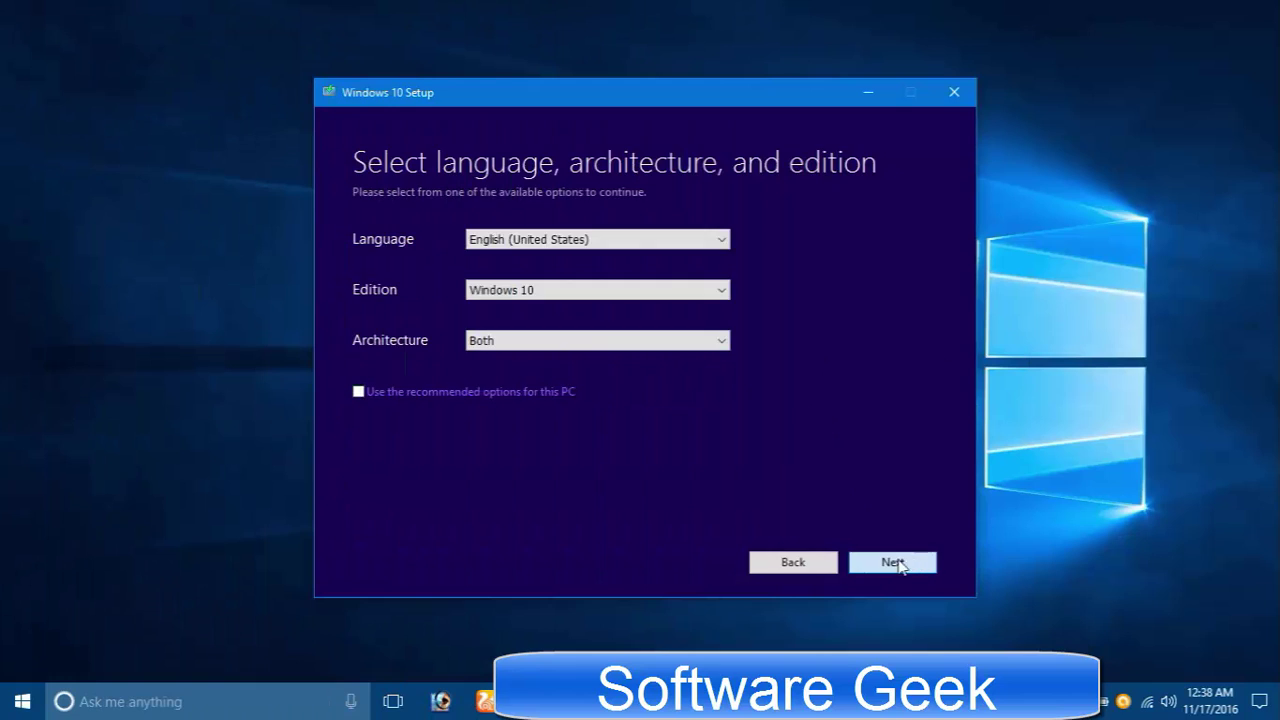
pyautogui.click(916, 565)
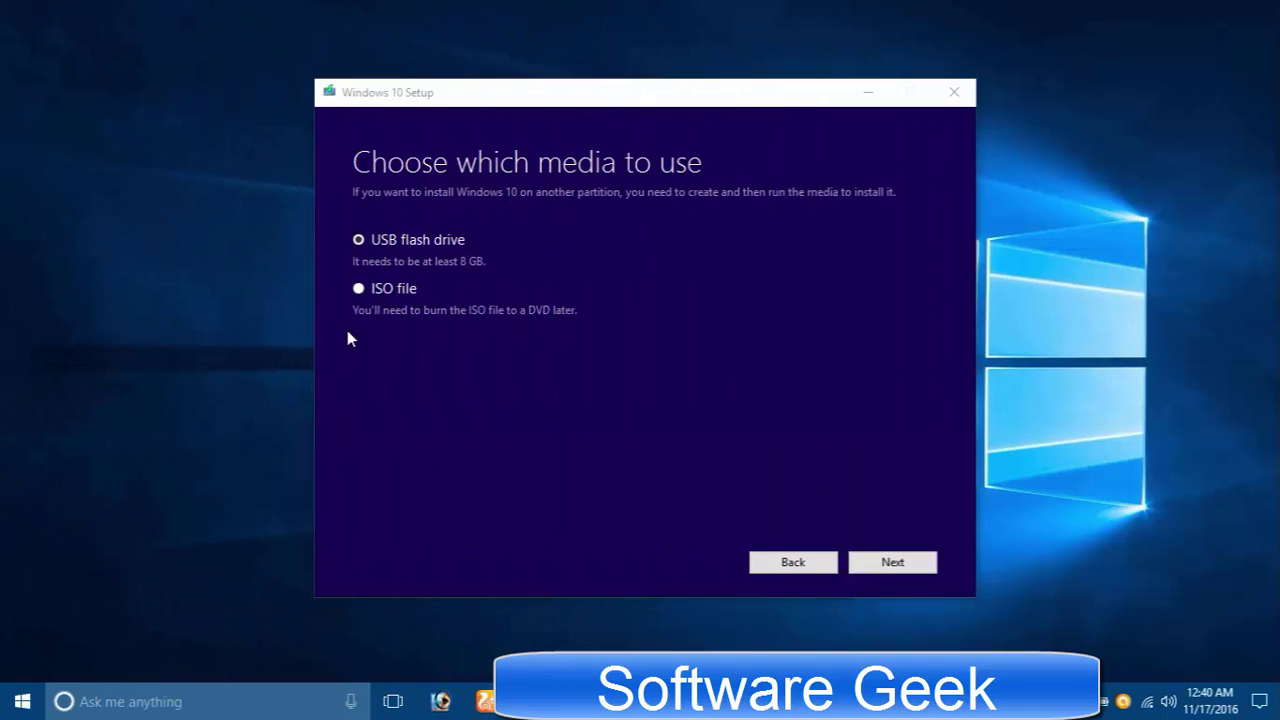
# Choose ISO file as the media, save it as Windows 1 in the Documents folder, and finish the setup.
pyautogui.click(360, 290)
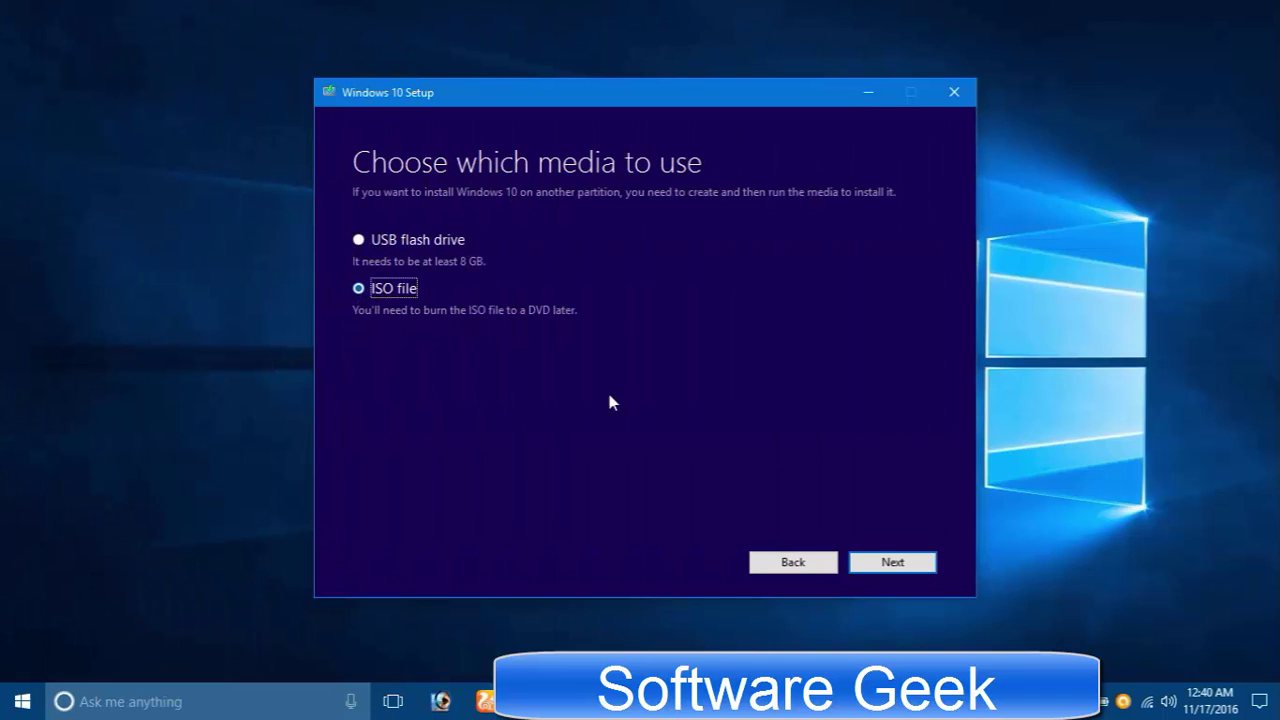
pyautogui.click(874, 561)
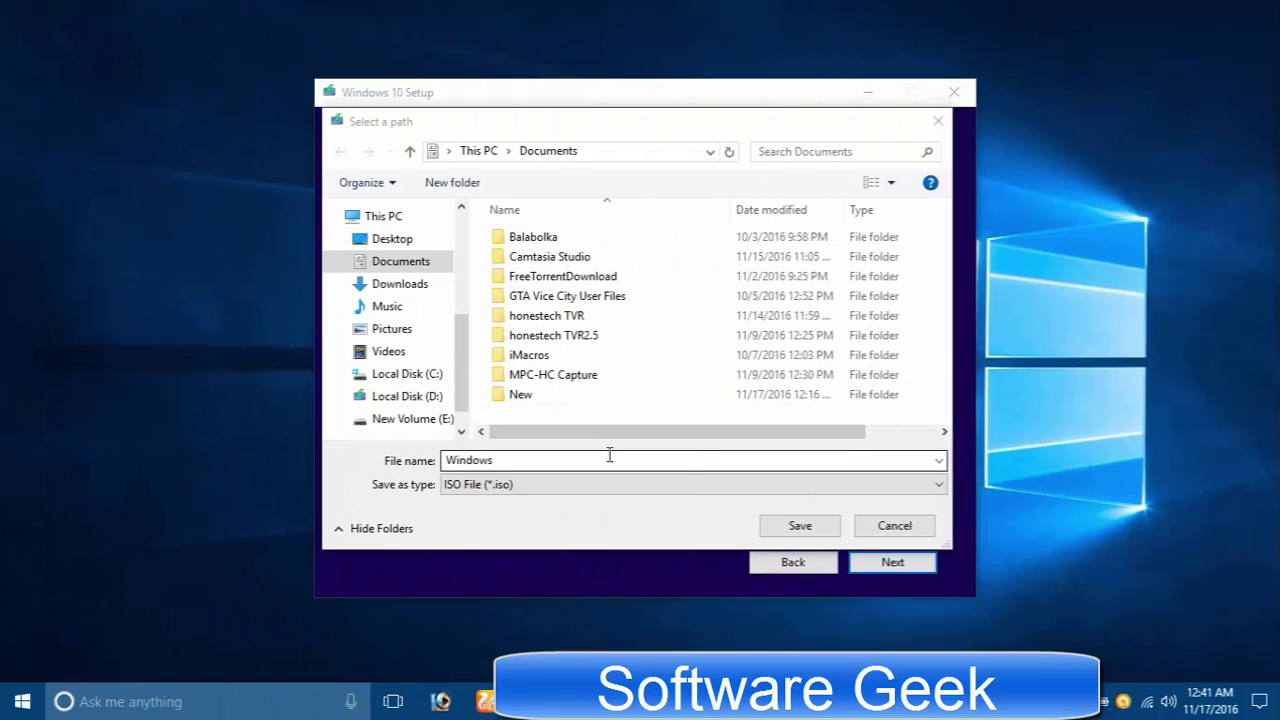
pyautogui.click(609, 457)
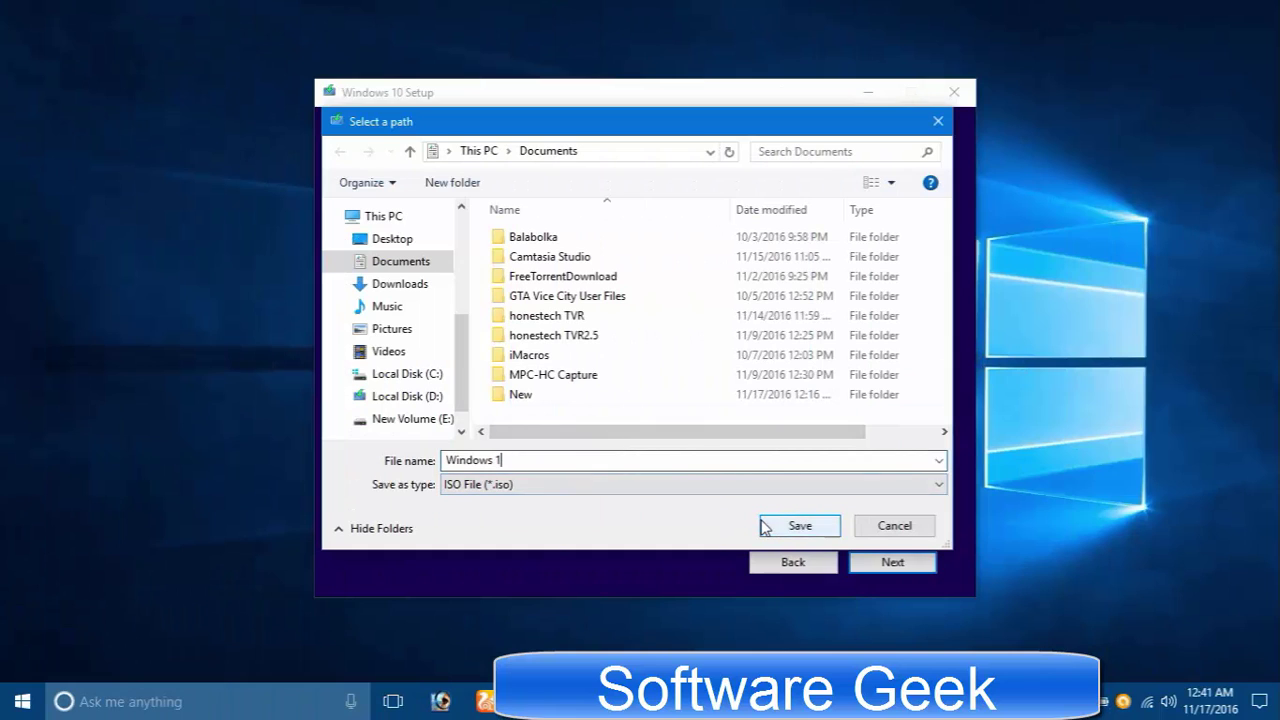
pyautogui.click(762, 525)
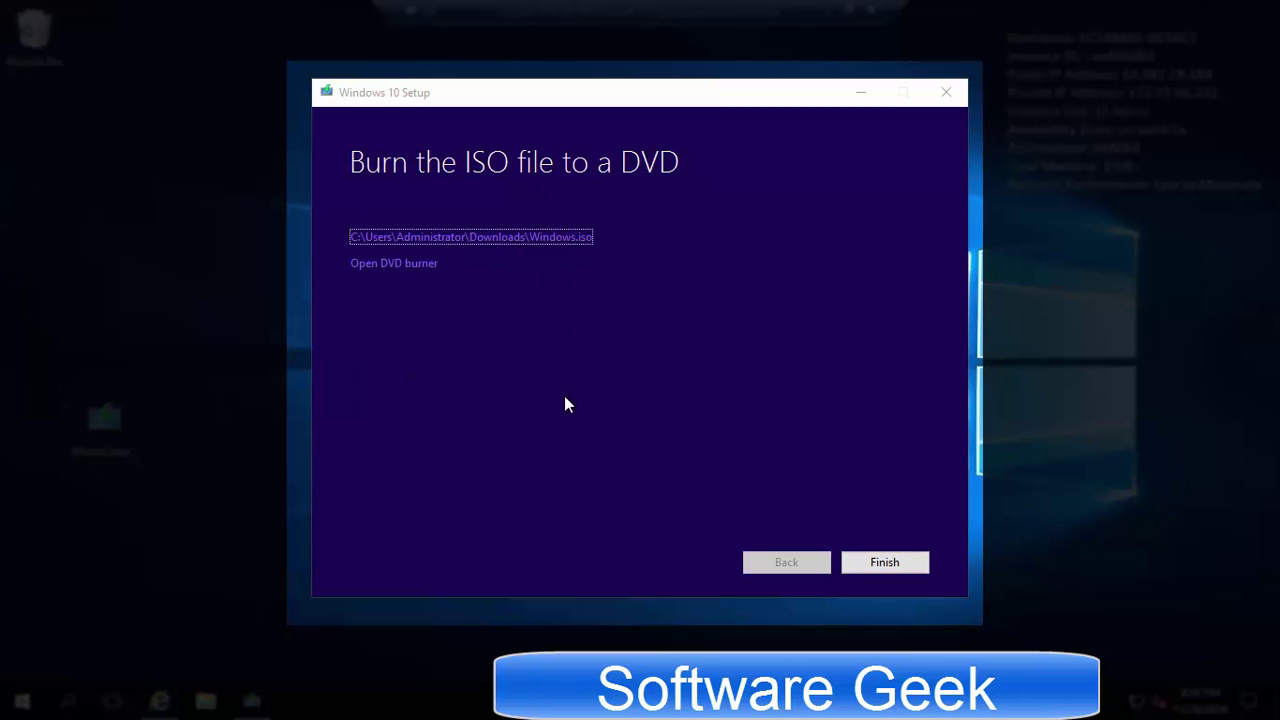
pyautogui.click(868, 566)
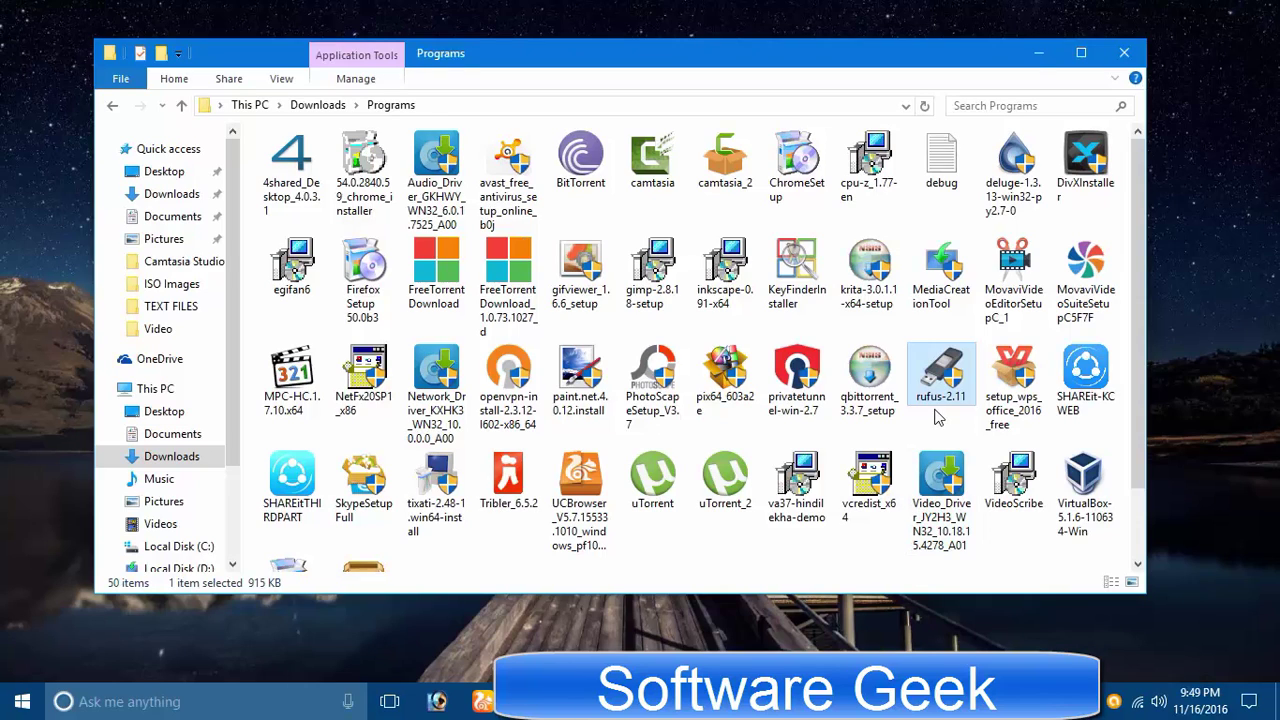
# Launch rufus-2.11 from the Programs folder and load the Win10_1607_English_x64 ISO image as the boot source.
pyautogui.doubleClick(938, 418)
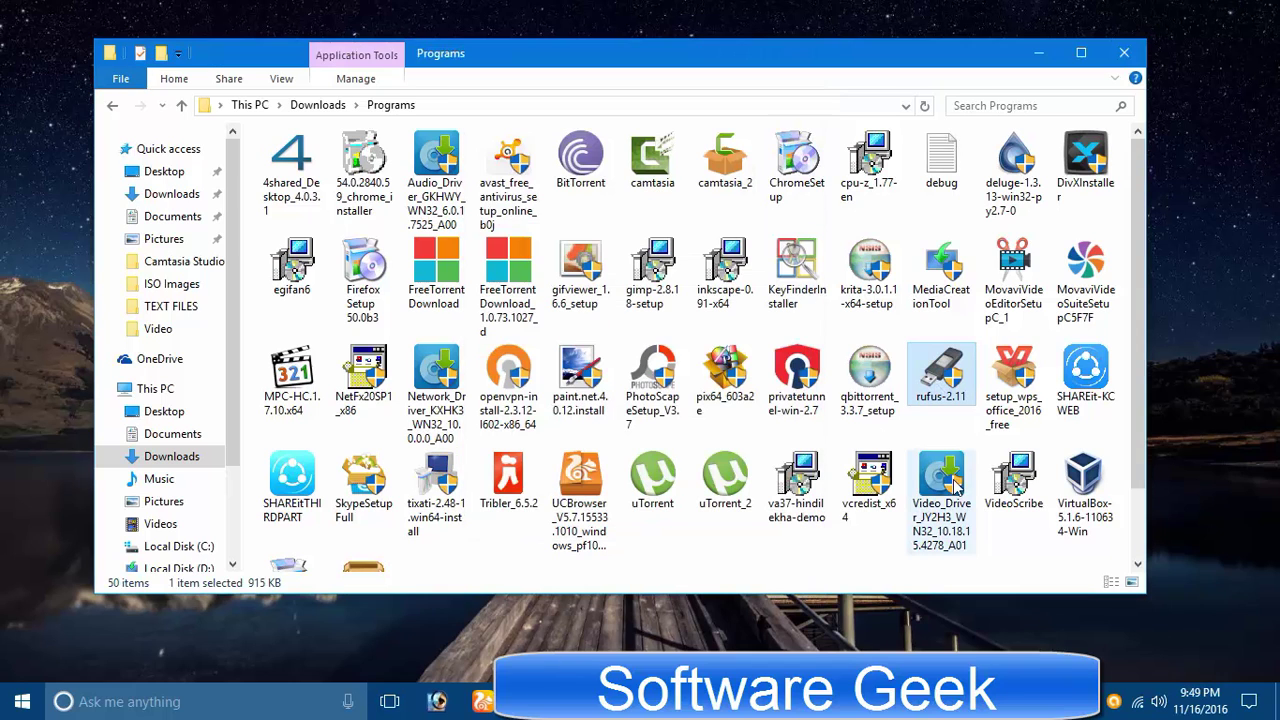
pyautogui.doubleClick(940, 418)
pyautogui.doubleClick(938, 410)
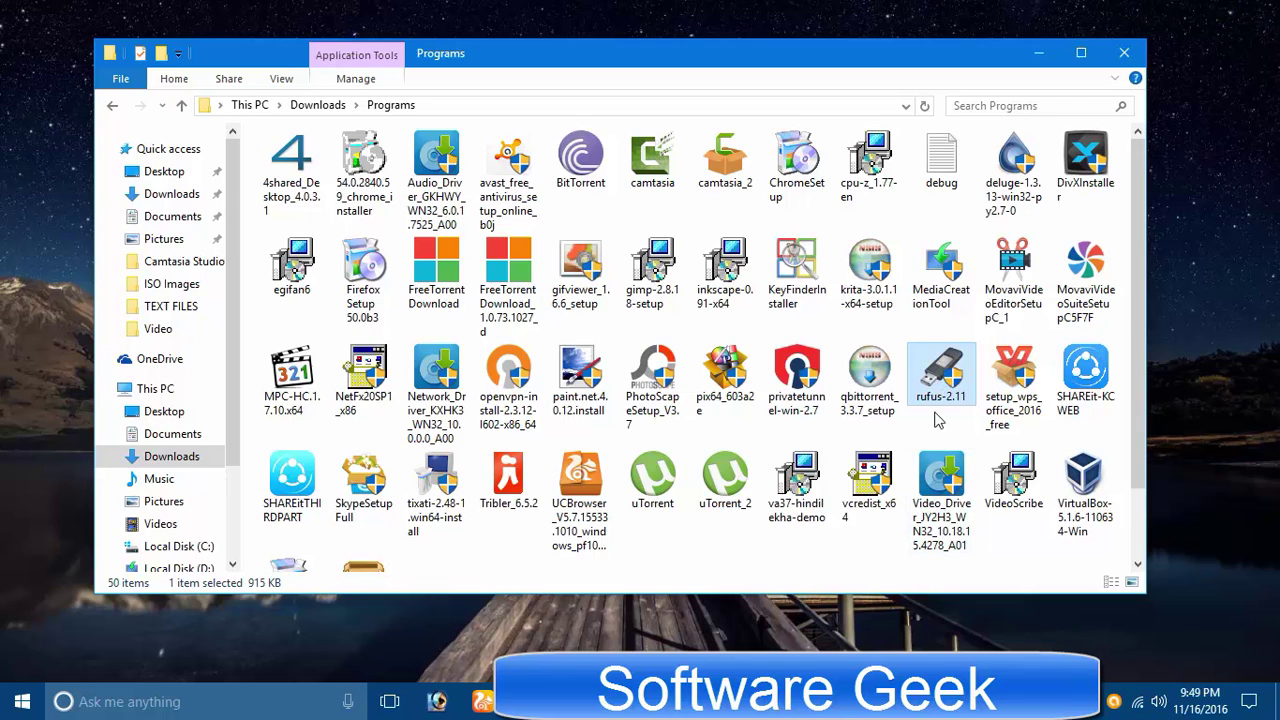
pyautogui.doubleClick(936, 410)
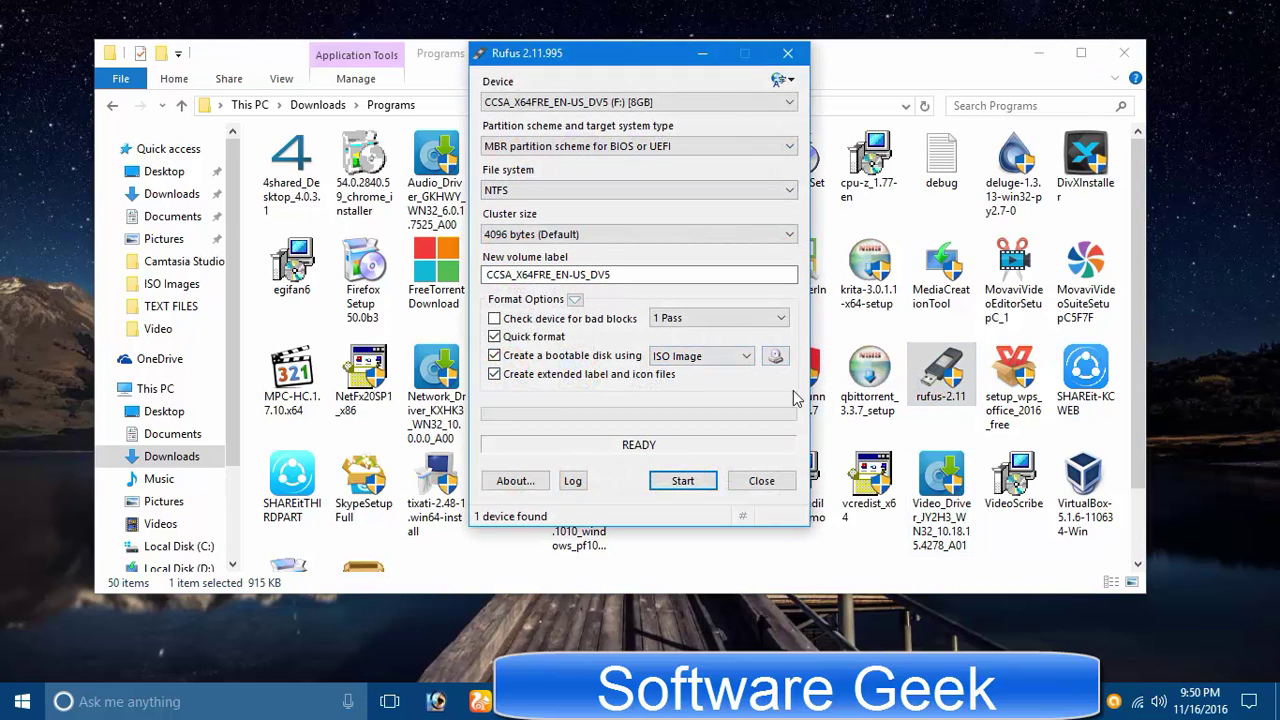
pyautogui.click(777, 357)
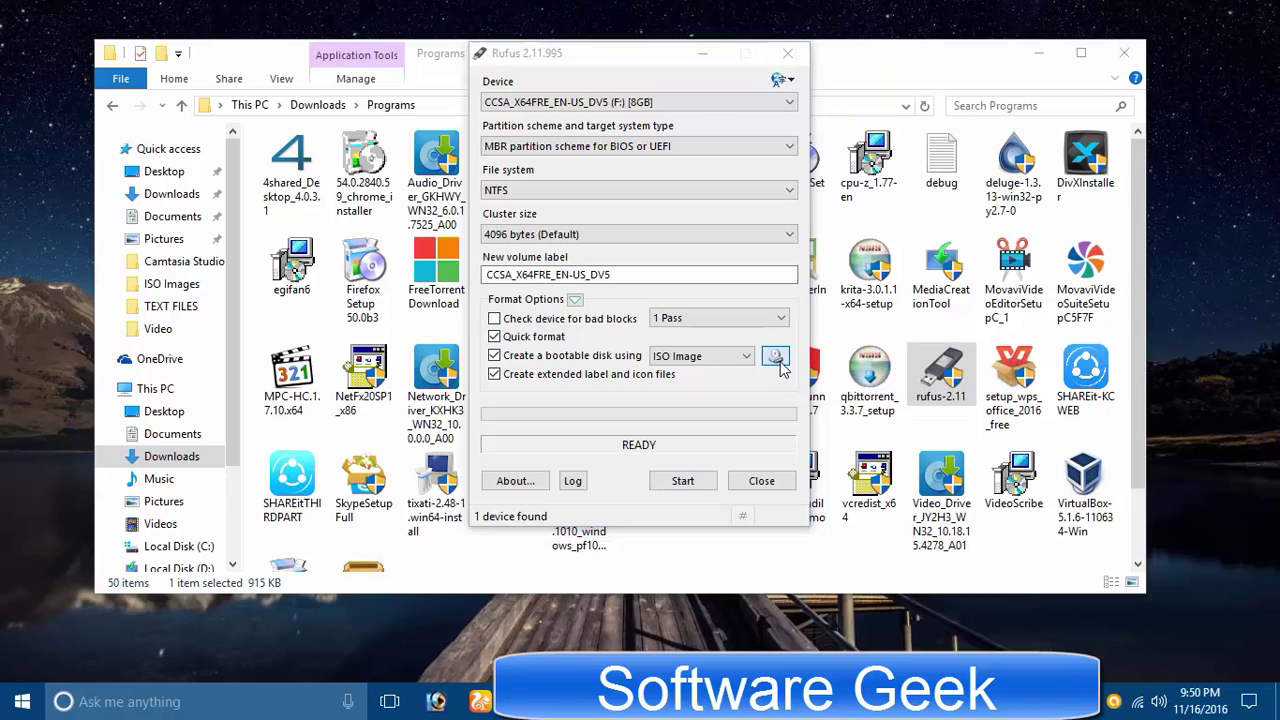
pyautogui.click(688, 240)
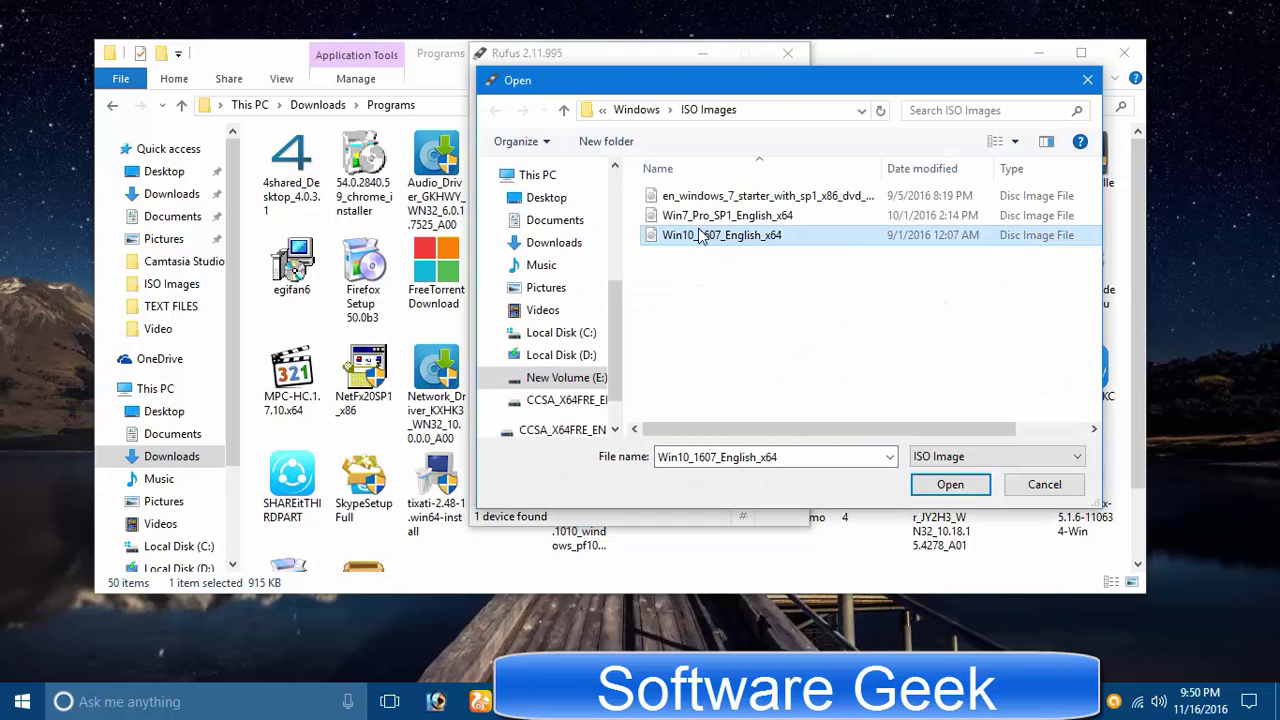
pyautogui.click(950, 484)
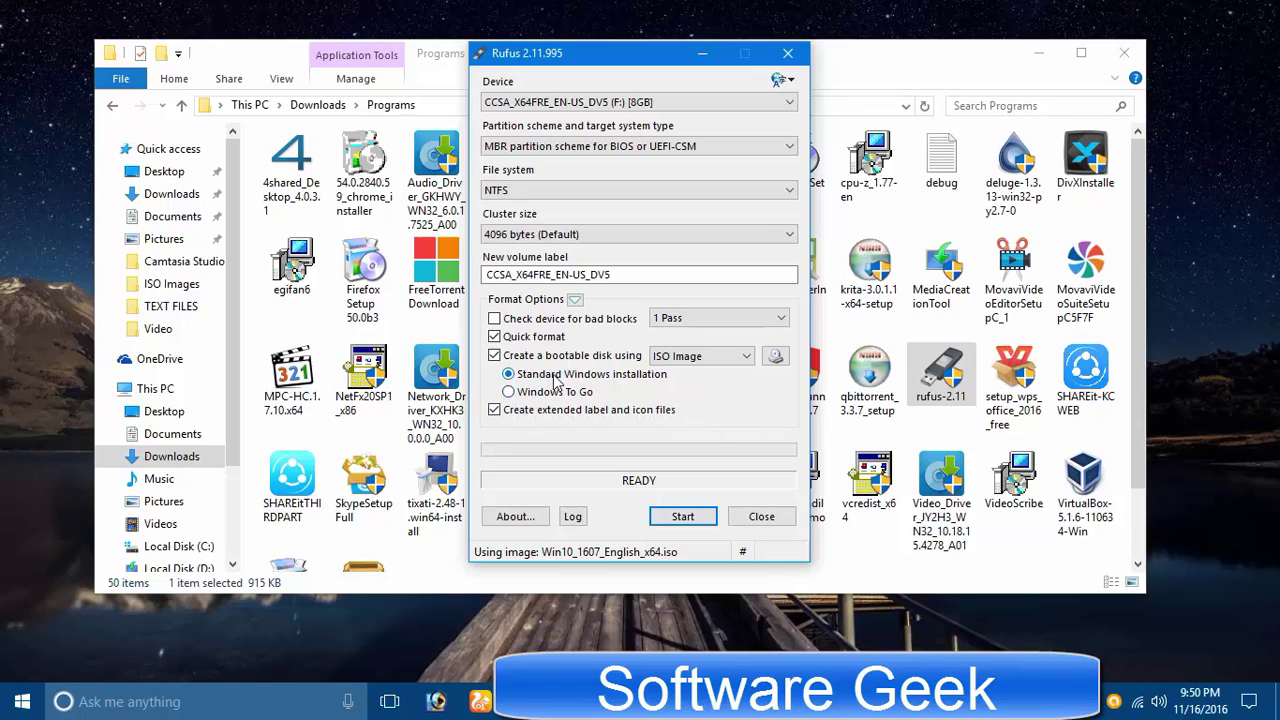
# Write the standard Windows installation to the 8GB USB drive, accepting the erasure of its data, and close Rufus and the Programs folder.
pyautogui.click(688, 514)
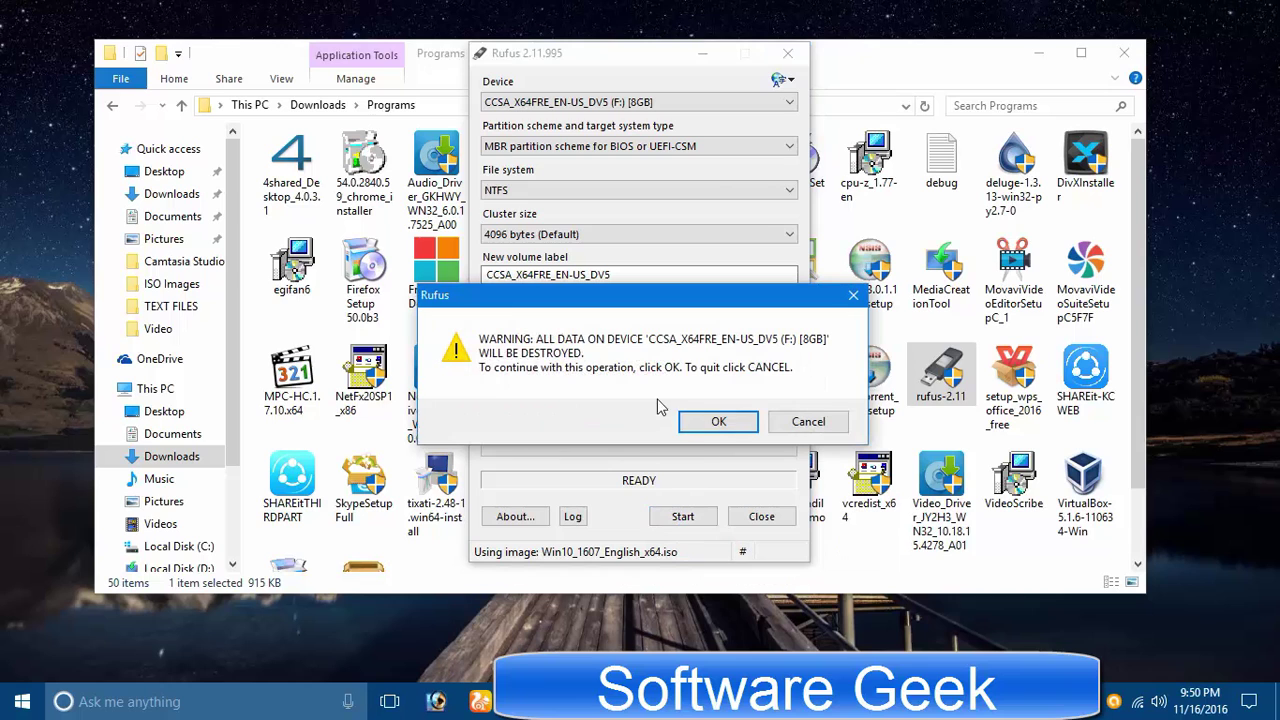
pyautogui.click(718, 421)
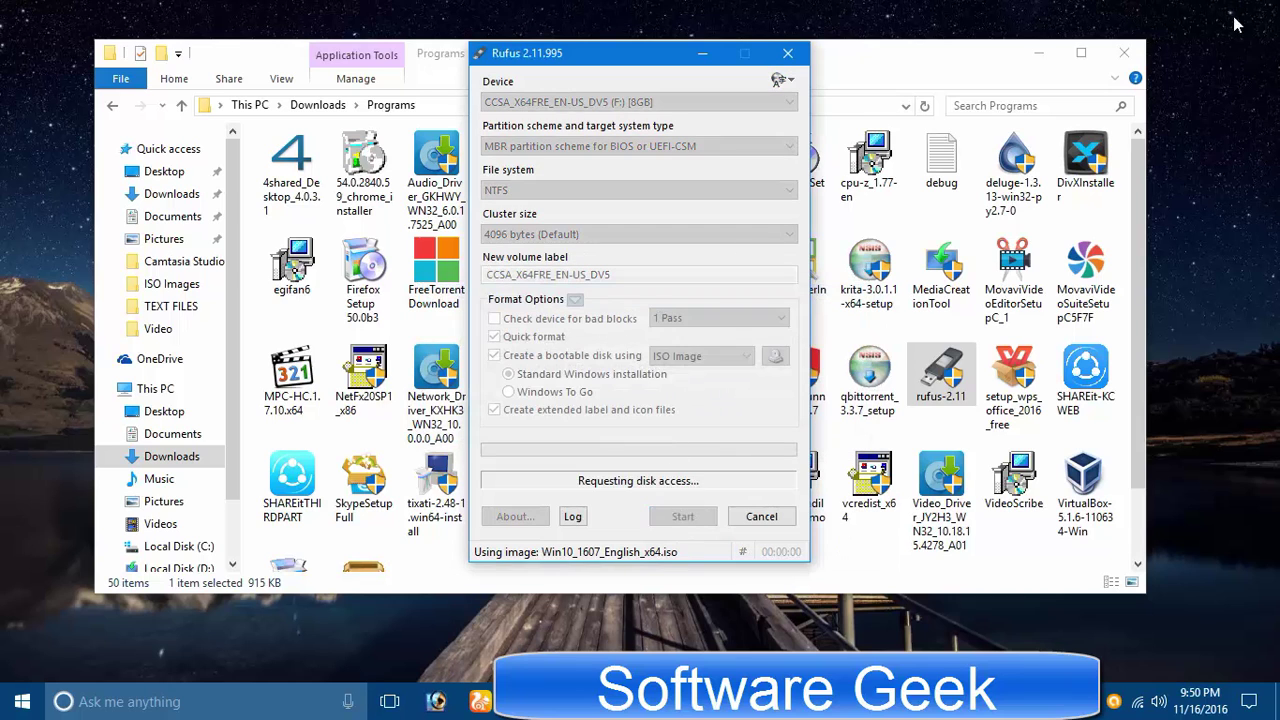
pyautogui.click(1124, 52)
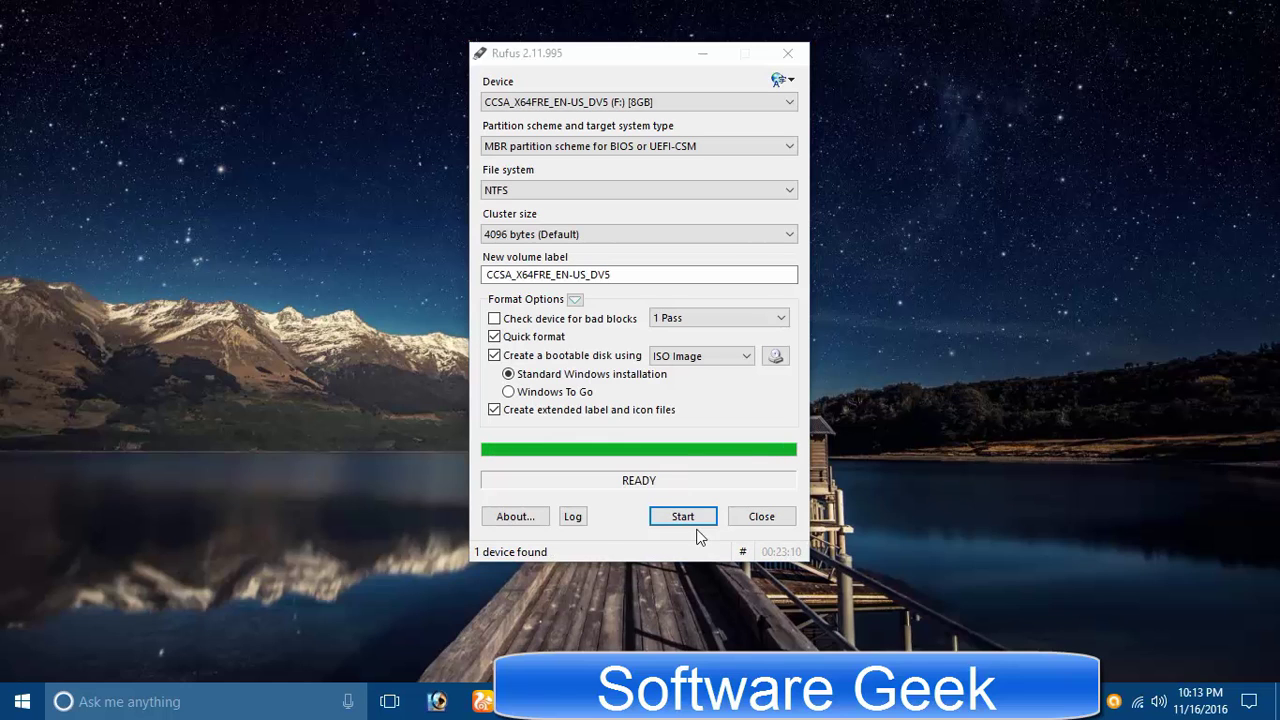
pyautogui.click(803, 526)
pyautogui.click(751, 521)
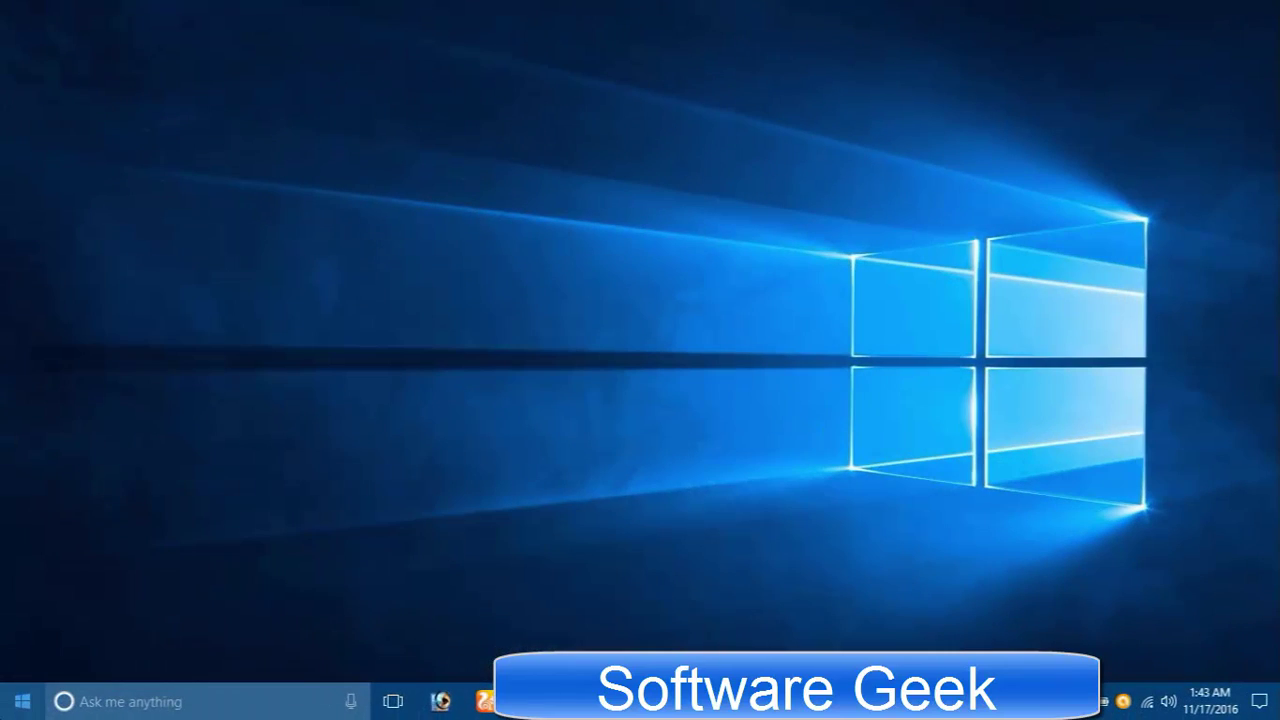
# Restart the PC and boot it from the Windows installation media.
pyautogui.click(20, 701)
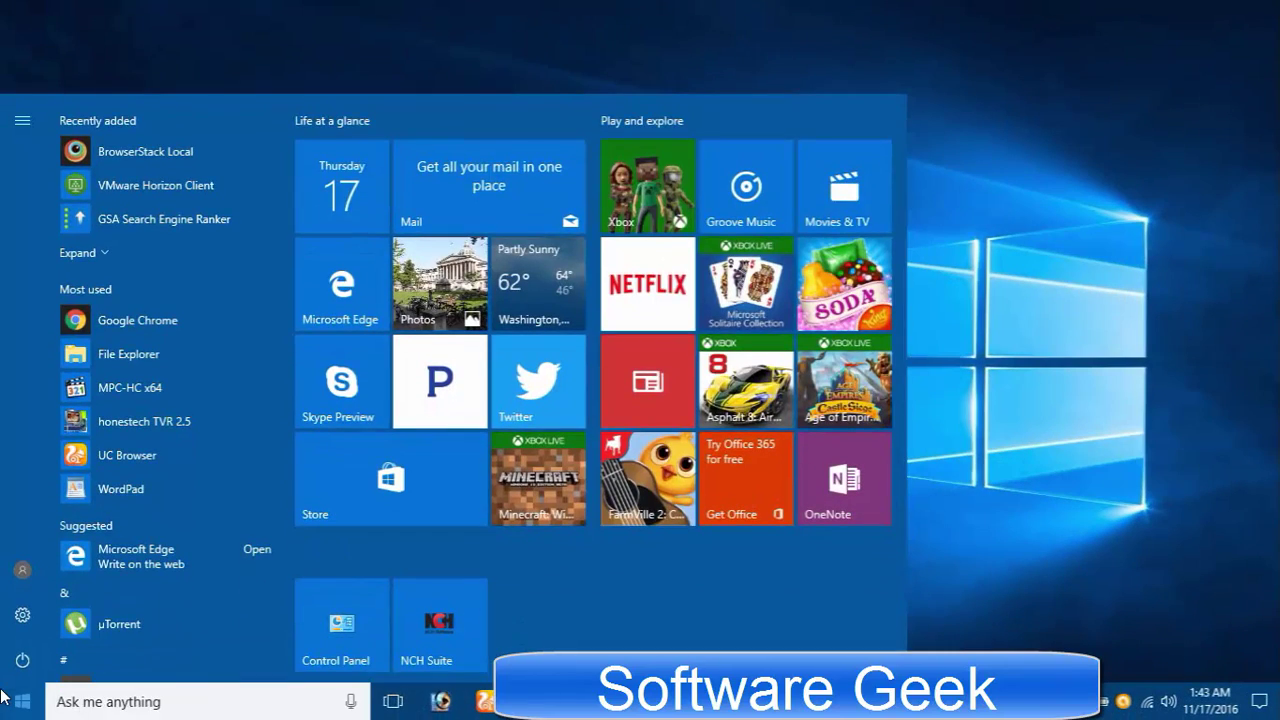
pyautogui.click(23, 660)
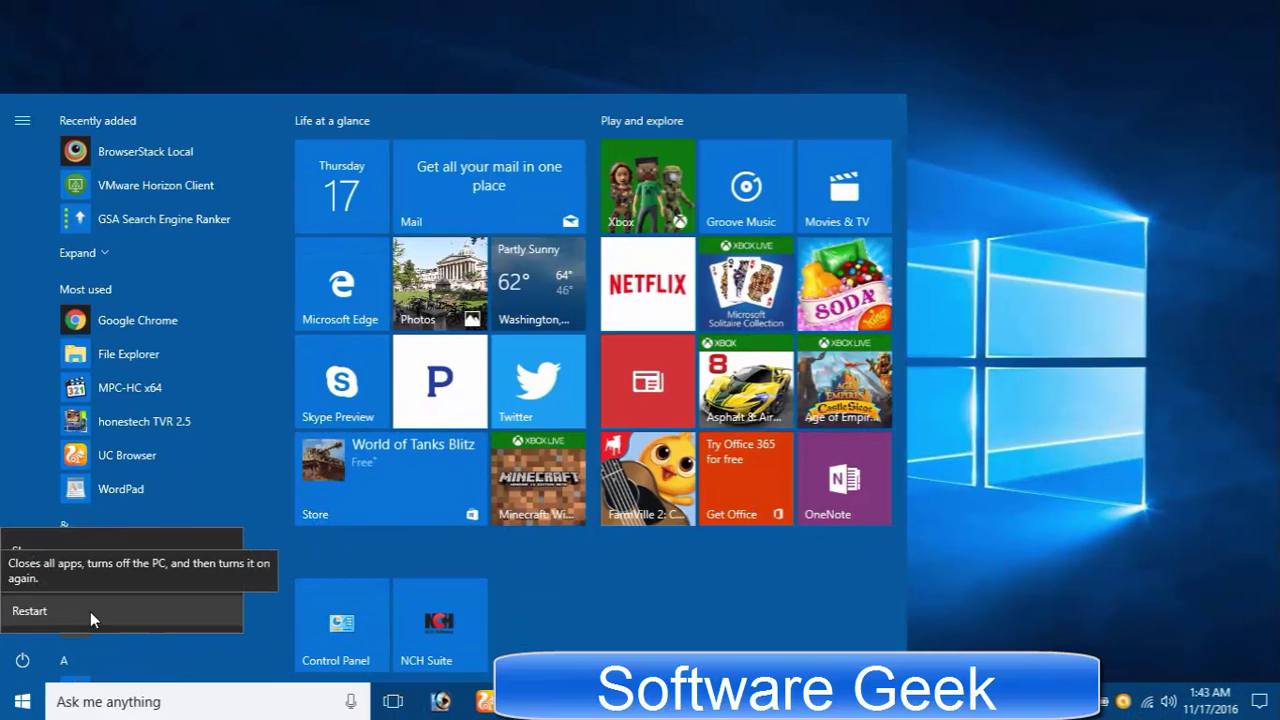
pyautogui.click(53, 622)
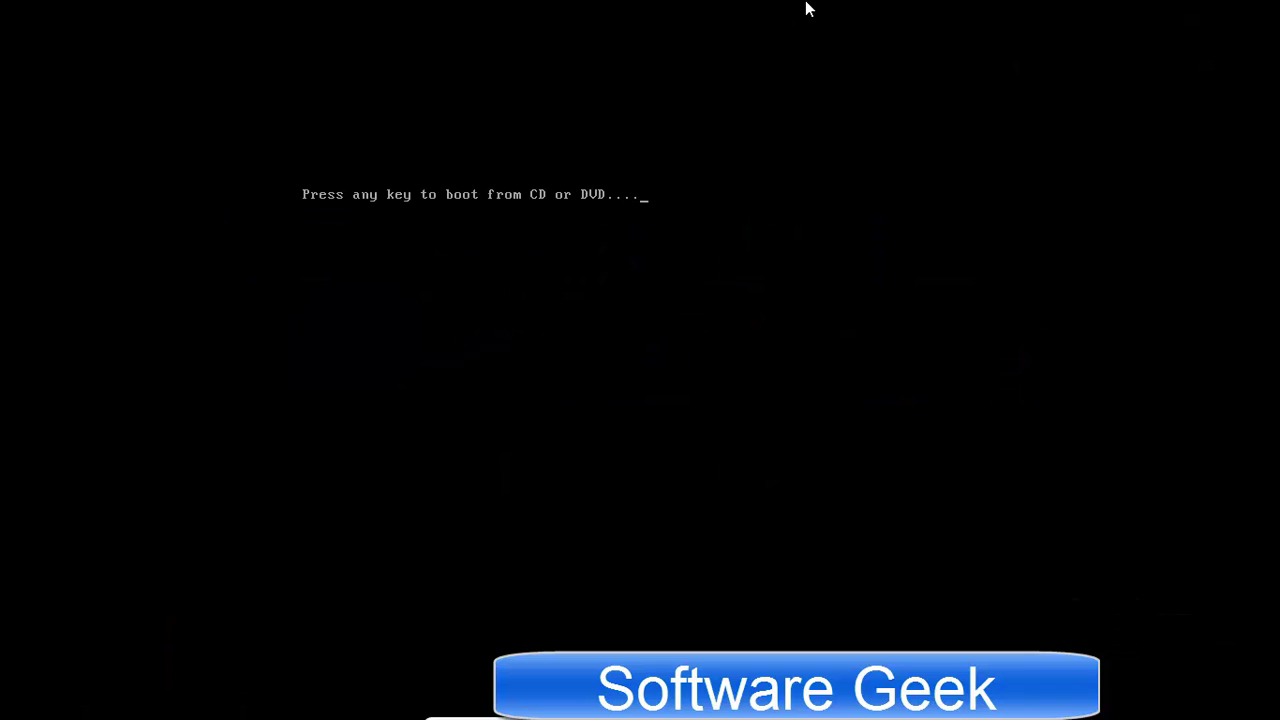
pyautogui.press('Return')
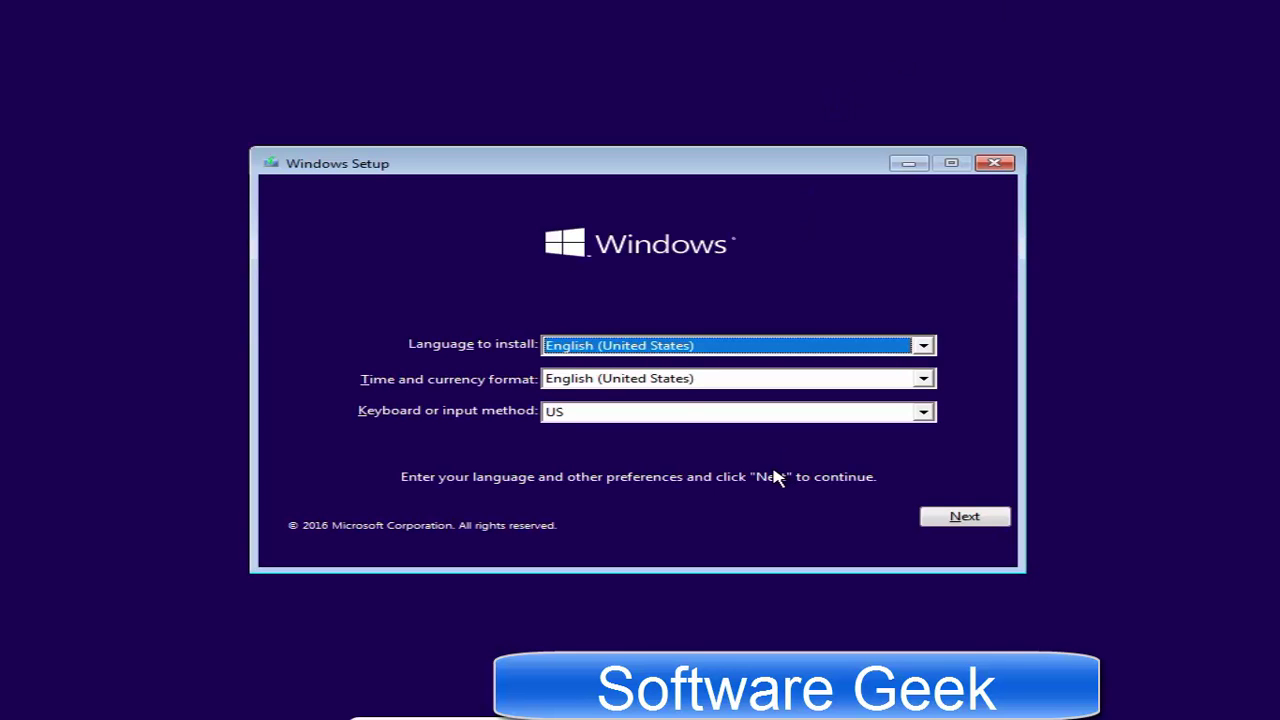
# Keep English (United States) for language and time format with the US keyboard, and start the Windows installation.
pyautogui.click(672, 387)
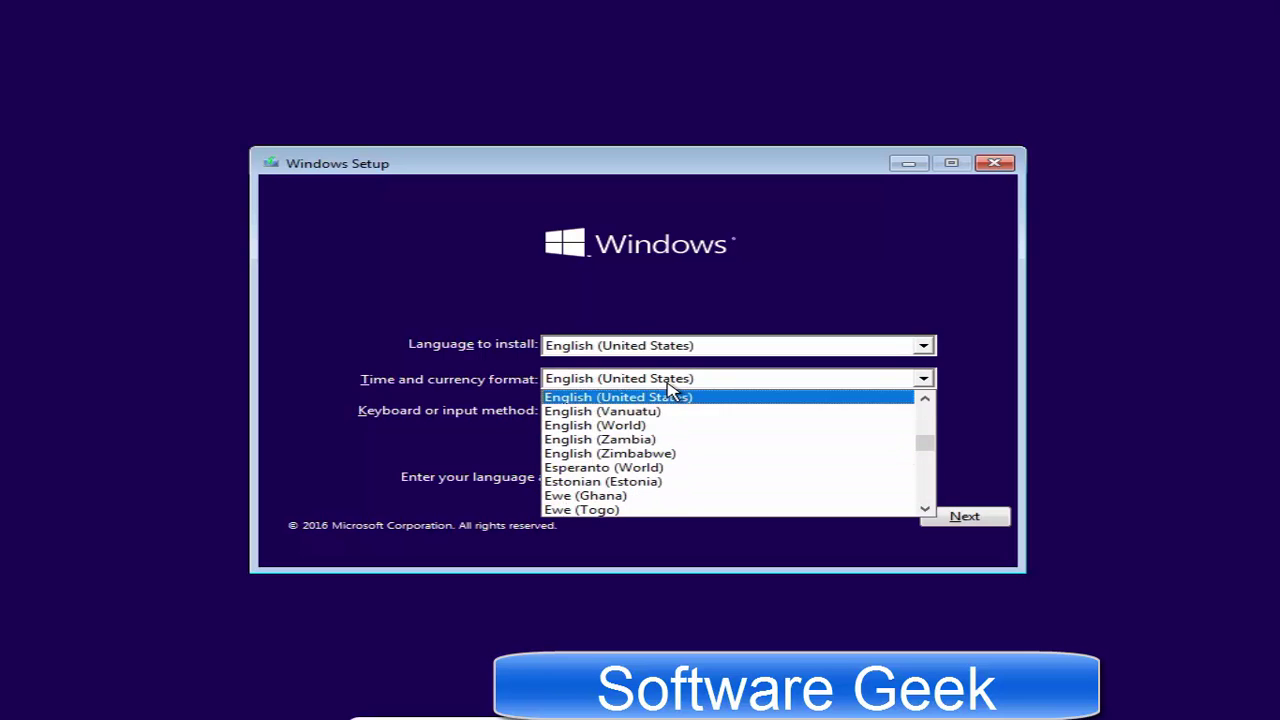
pyautogui.click(430, 392)
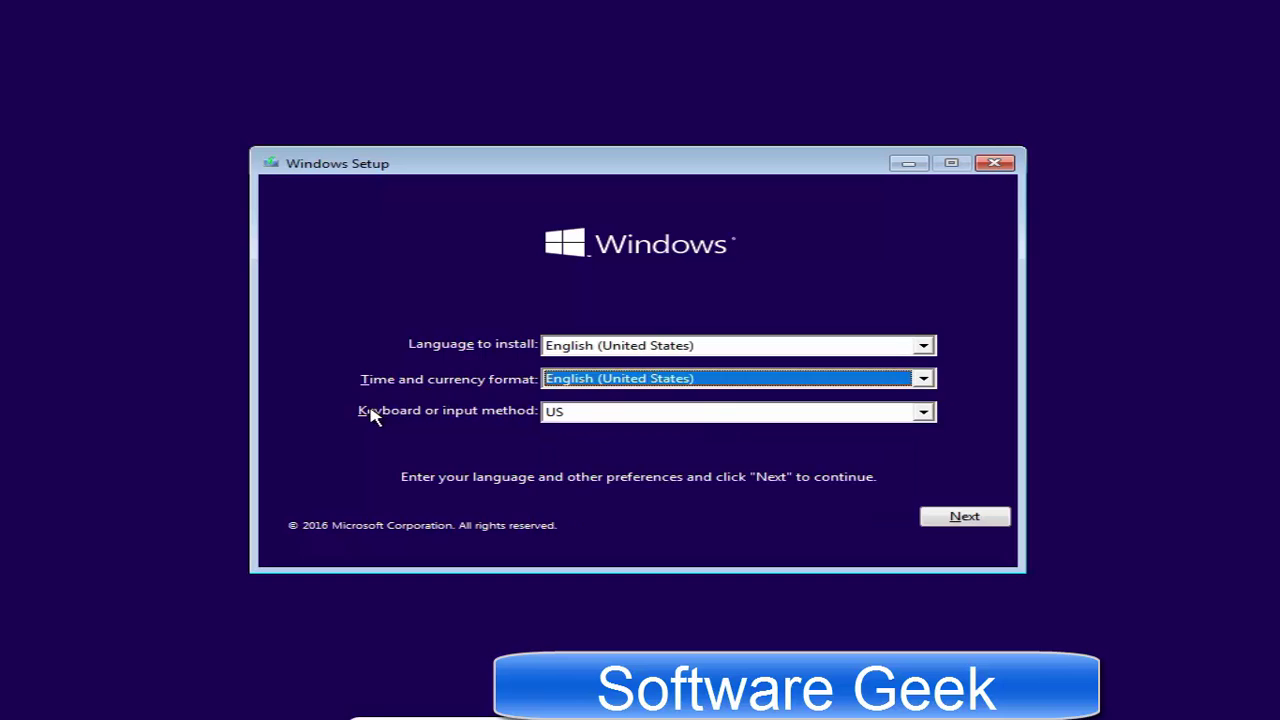
pyautogui.press('Tab')
pyautogui.click(955, 517)
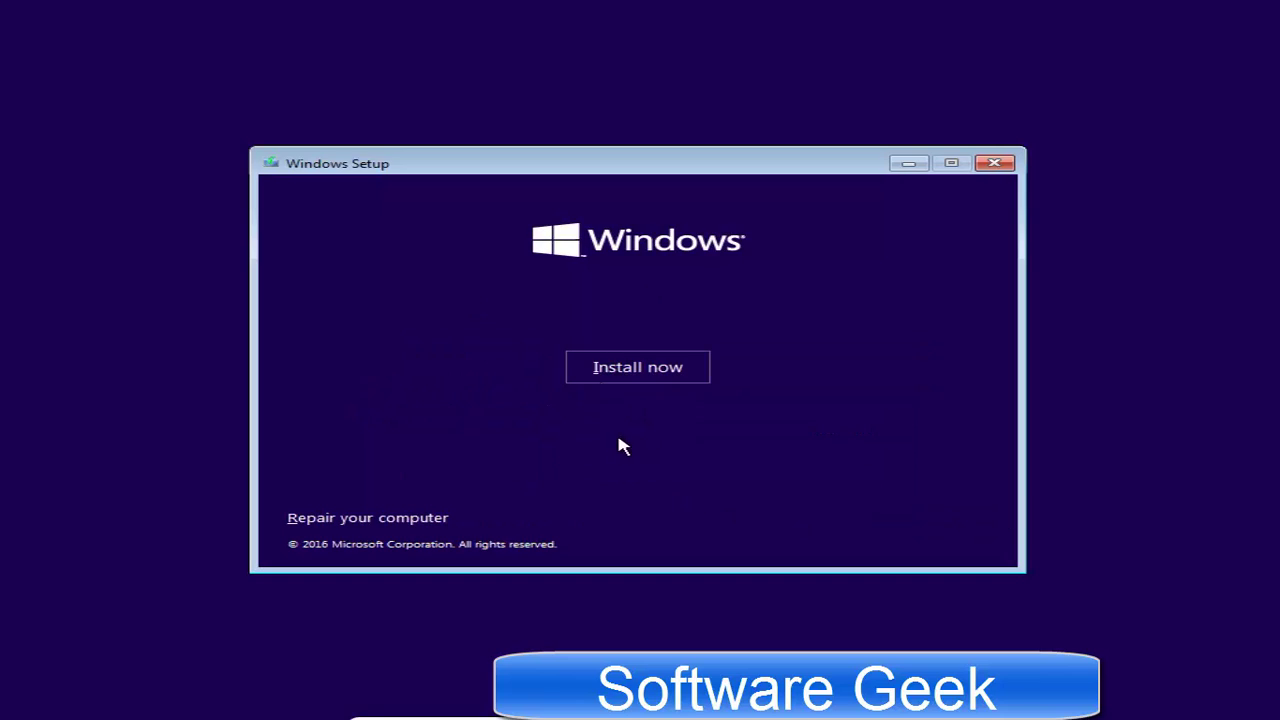
pyautogui.click(603, 378)
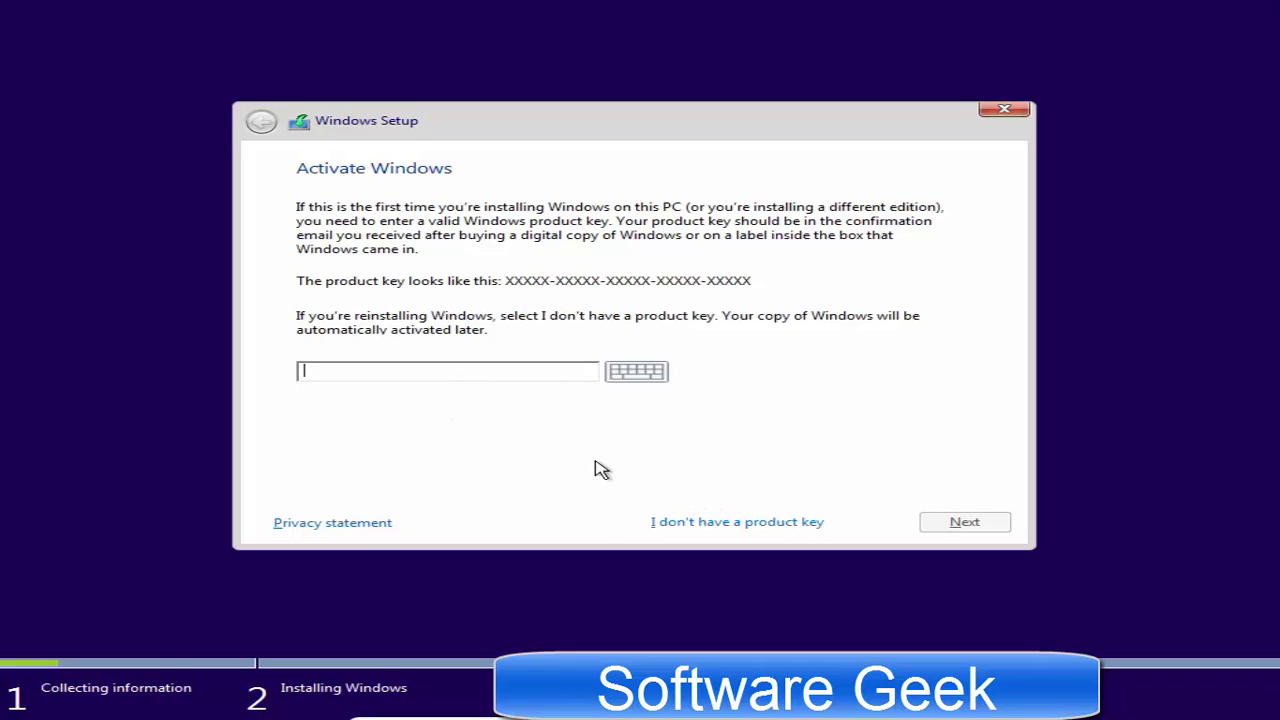
# Skip the product key entry and select Windows 10 Pro x64 as the operating system to install.
pyautogui.click(737, 530)
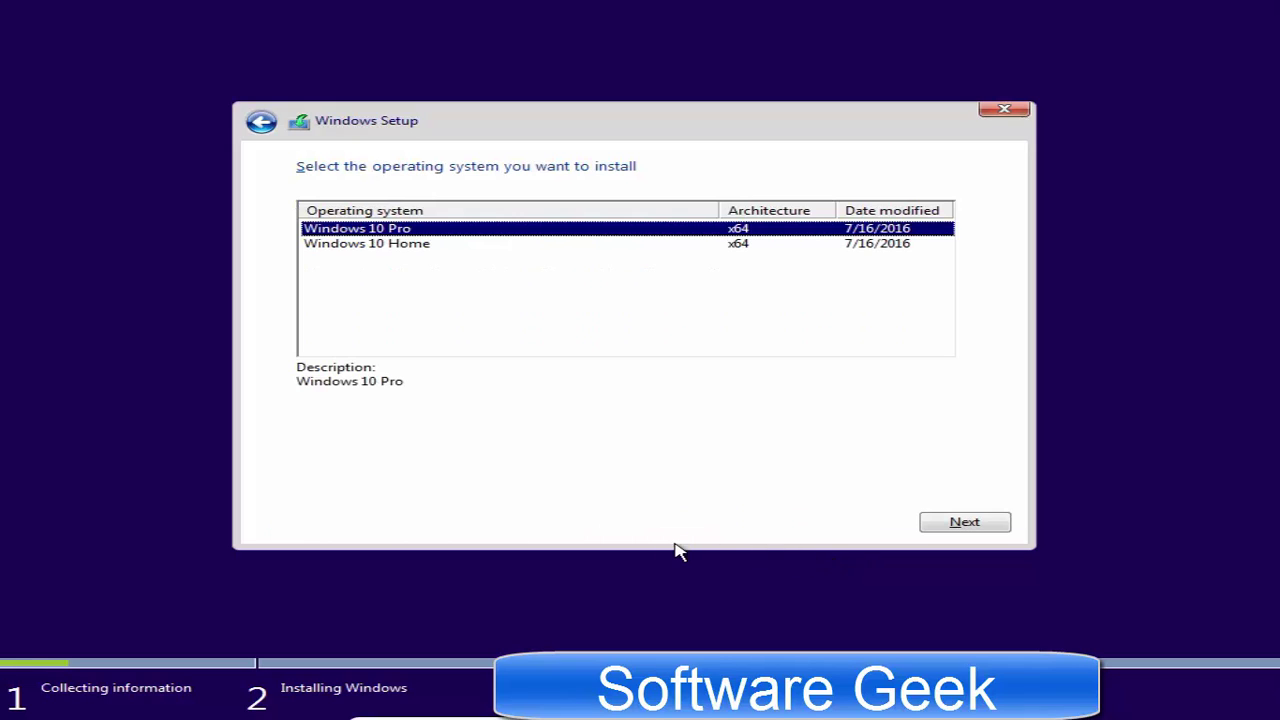
pyautogui.click(548, 246)
pyautogui.click(443, 231)
pyautogui.click(418, 249)
pyautogui.click(482, 232)
pyautogui.click(594, 246)
pyautogui.click(618, 230)
pyautogui.click(965, 522)
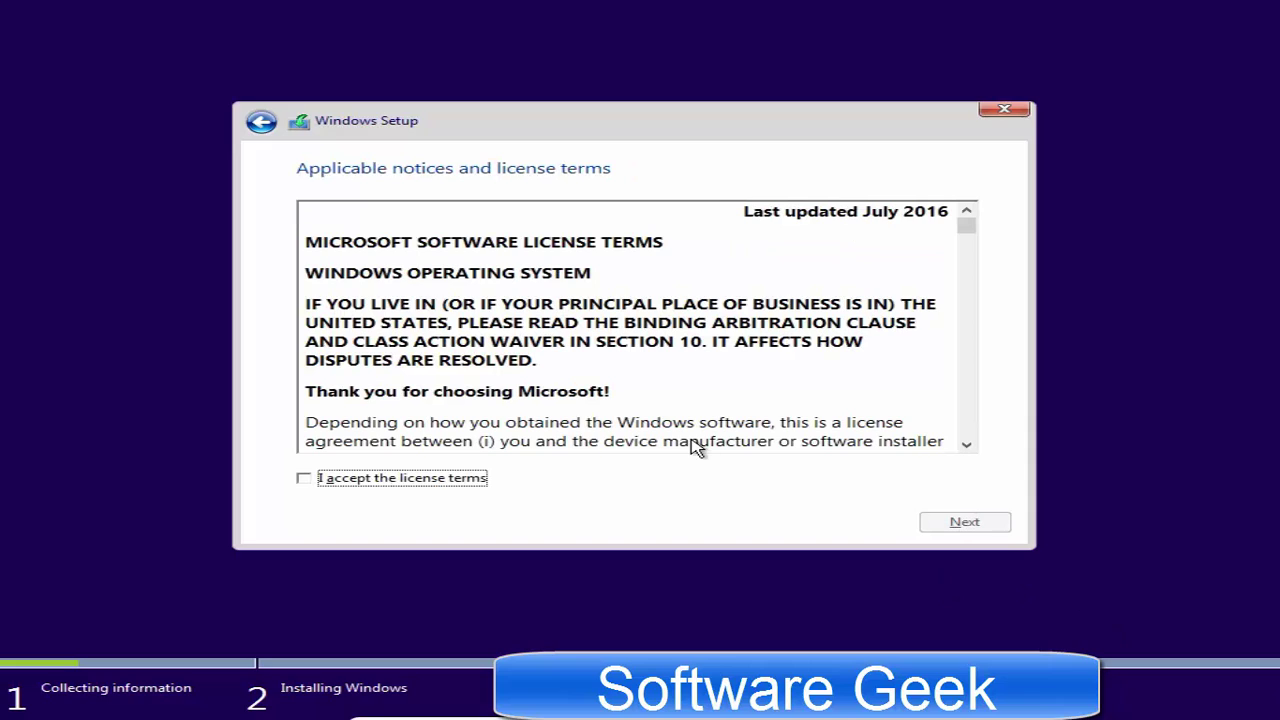
# Accept the license terms and choose the Custom installation type that installs Windows only.
pyautogui.click(408, 480)
pyautogui.click(1000, 527)
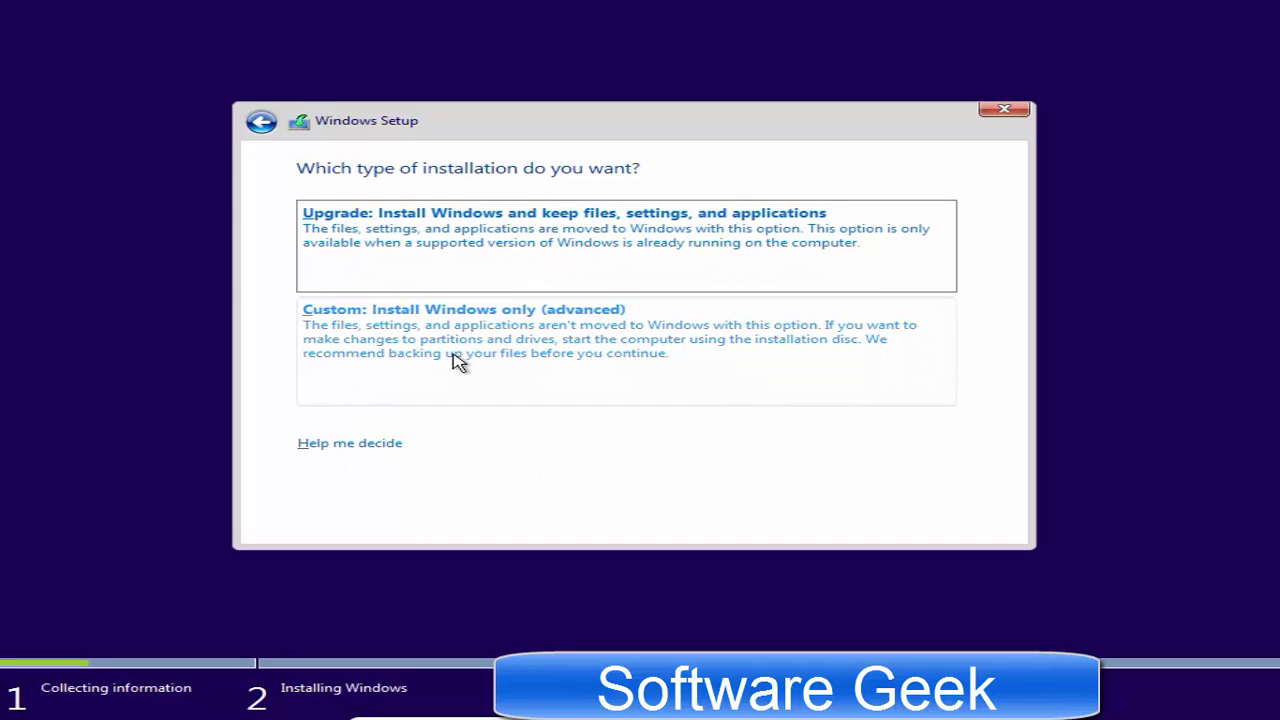
pyautogui.click(389, 363)
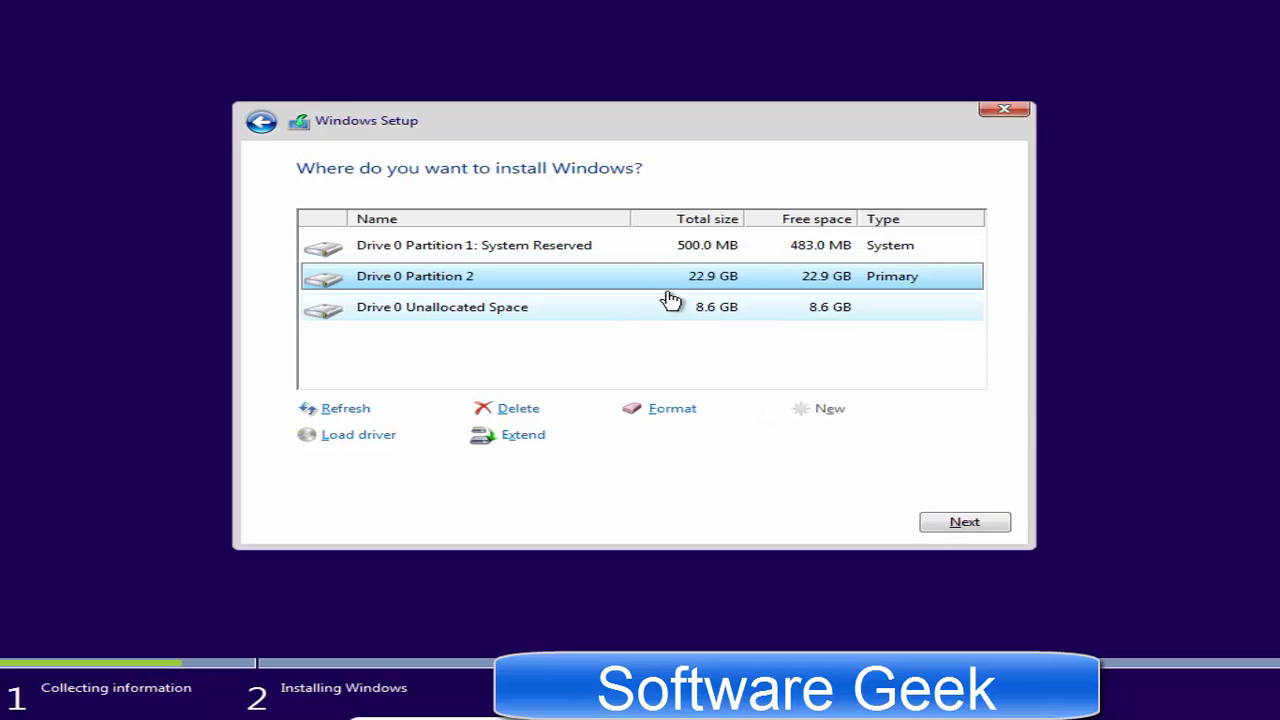
# Format Drive 0 Partition 2 and install Windows on it.
pyautogui.click(672, 410)
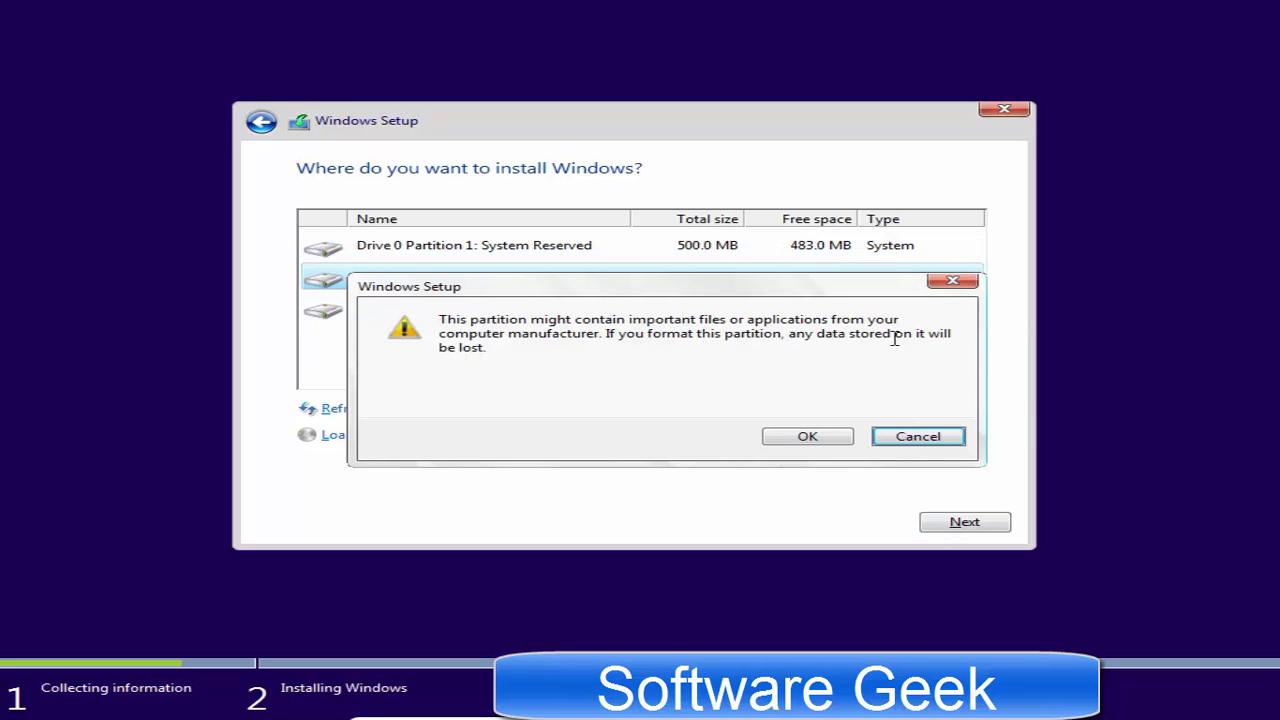
pyautogui.click(810, 440)
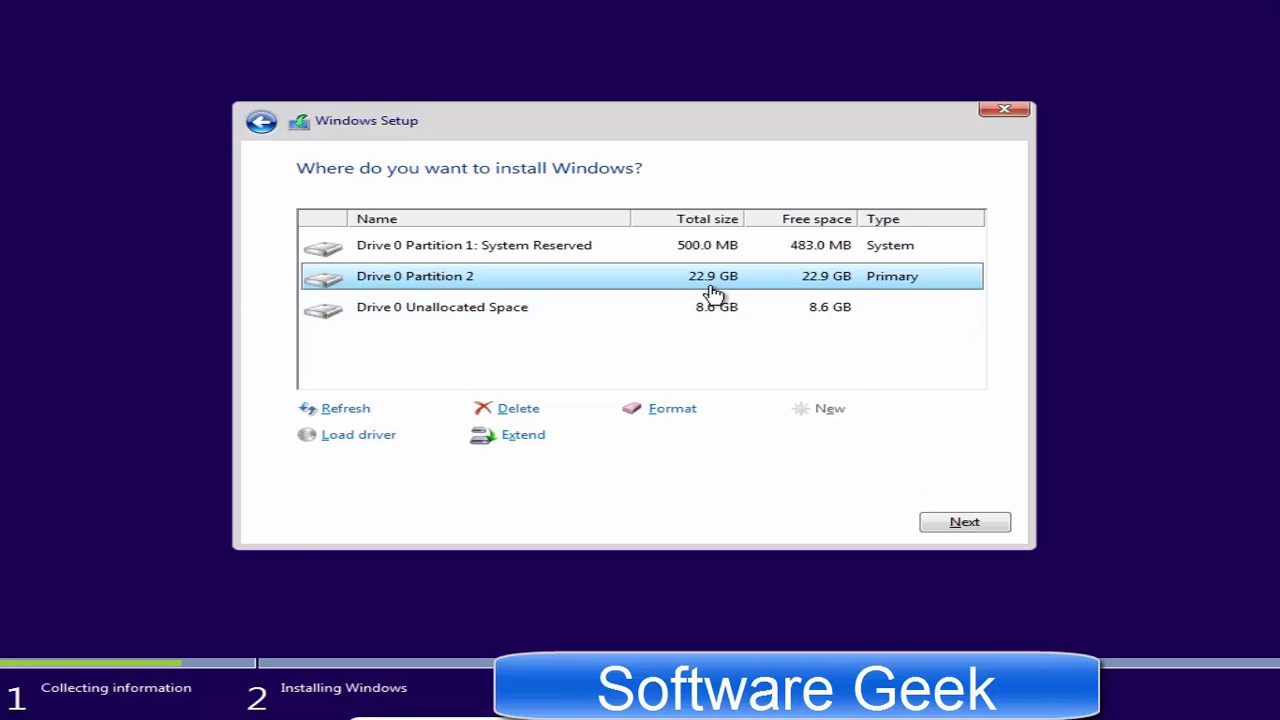
pyautogui.click(965, 521)
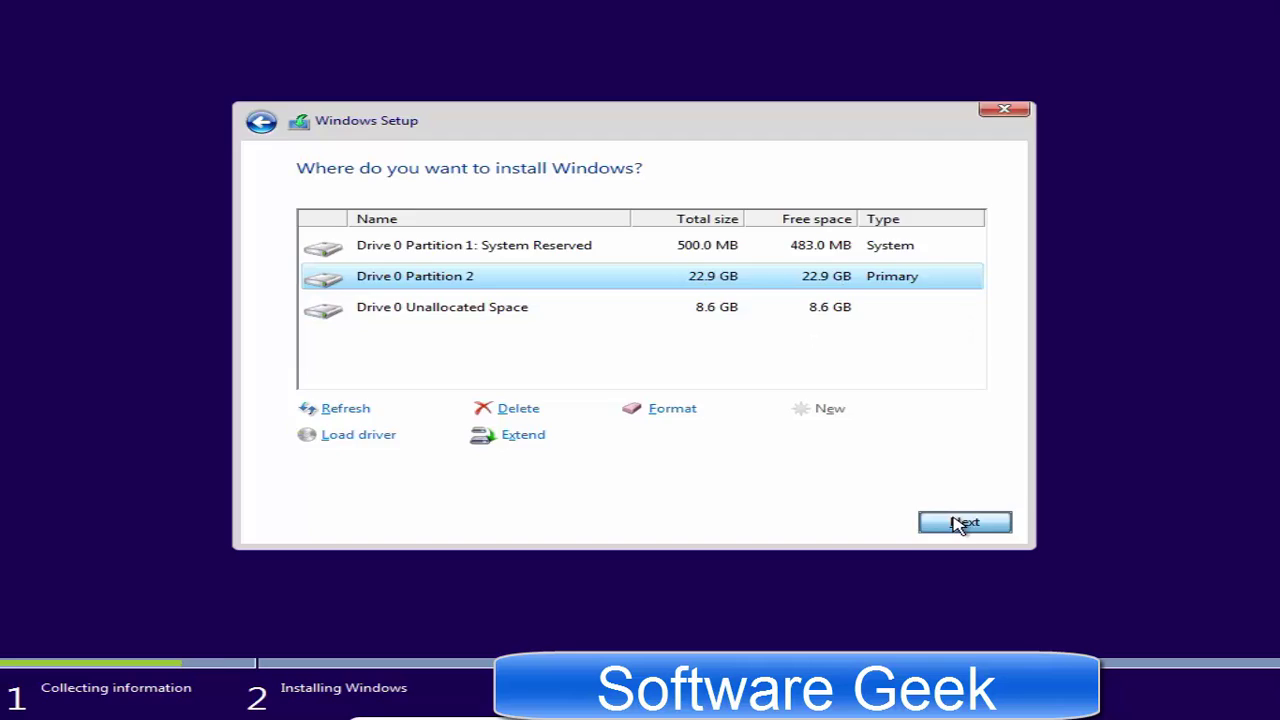
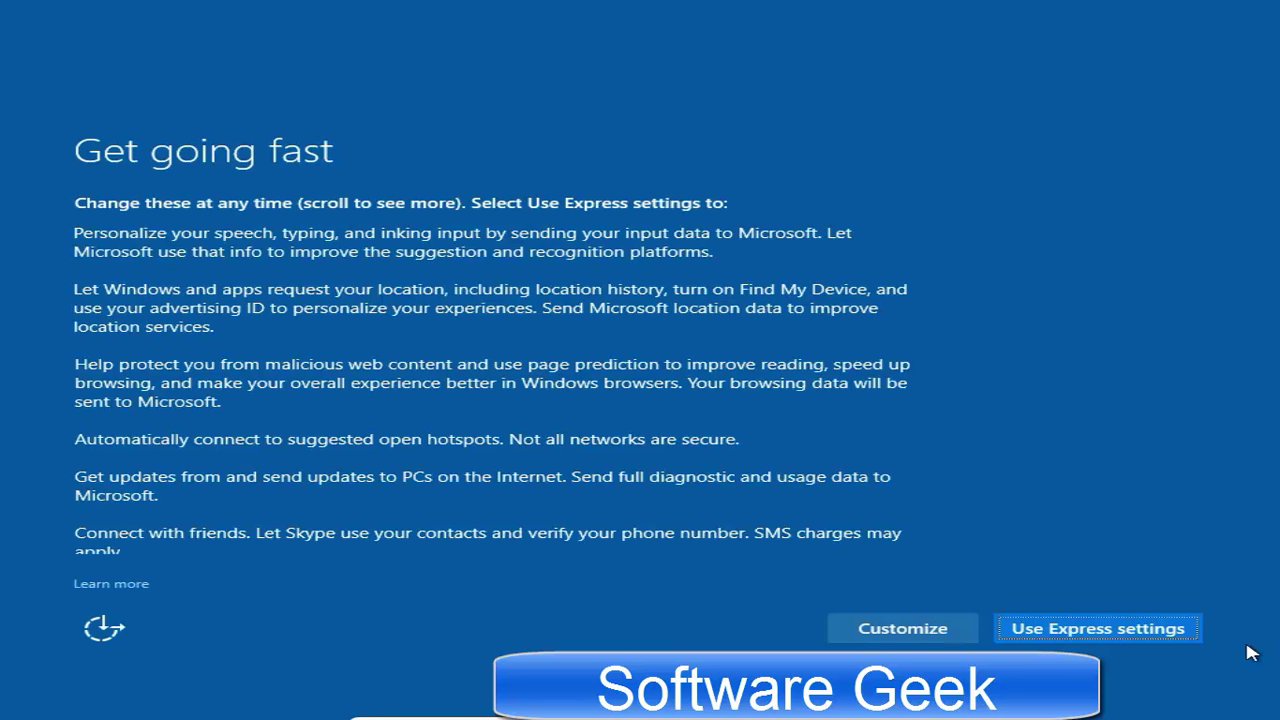
# Accept the Express settings and set the PC's ownership to I own it.
pyautogui.press('Return')
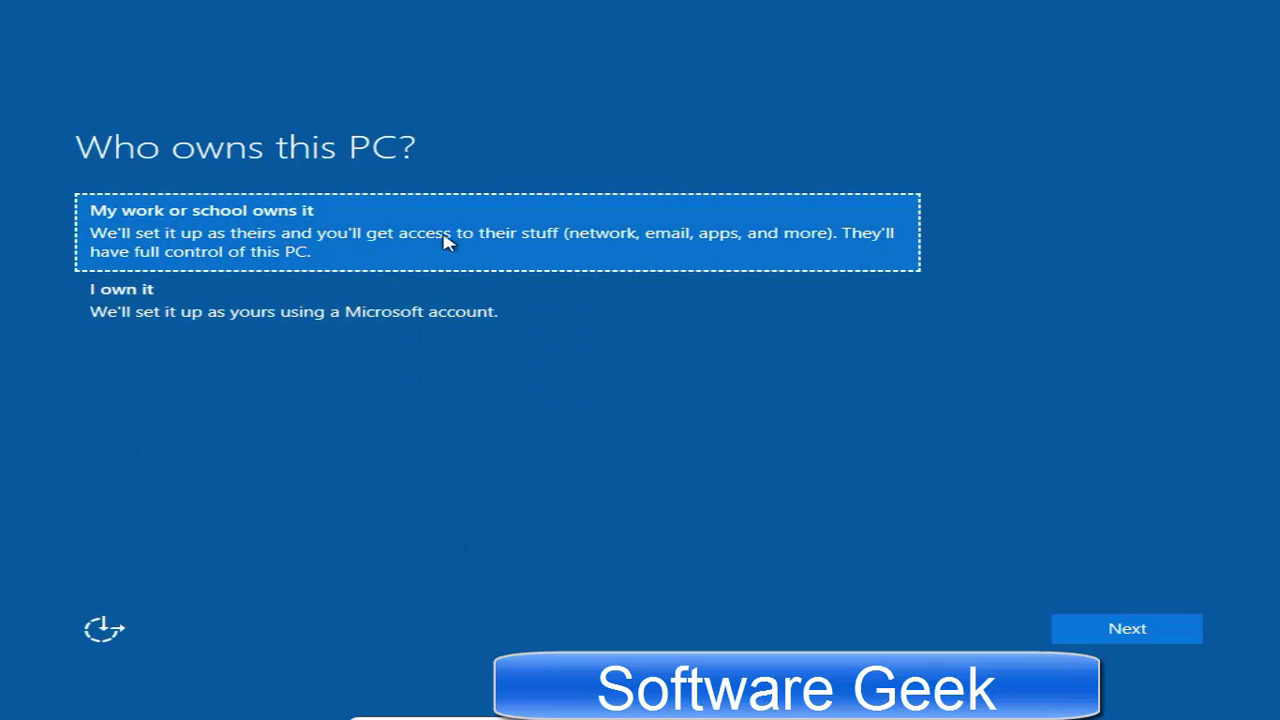
pyautogui.click(400, 300)
pyautogui.click(1127, 628)
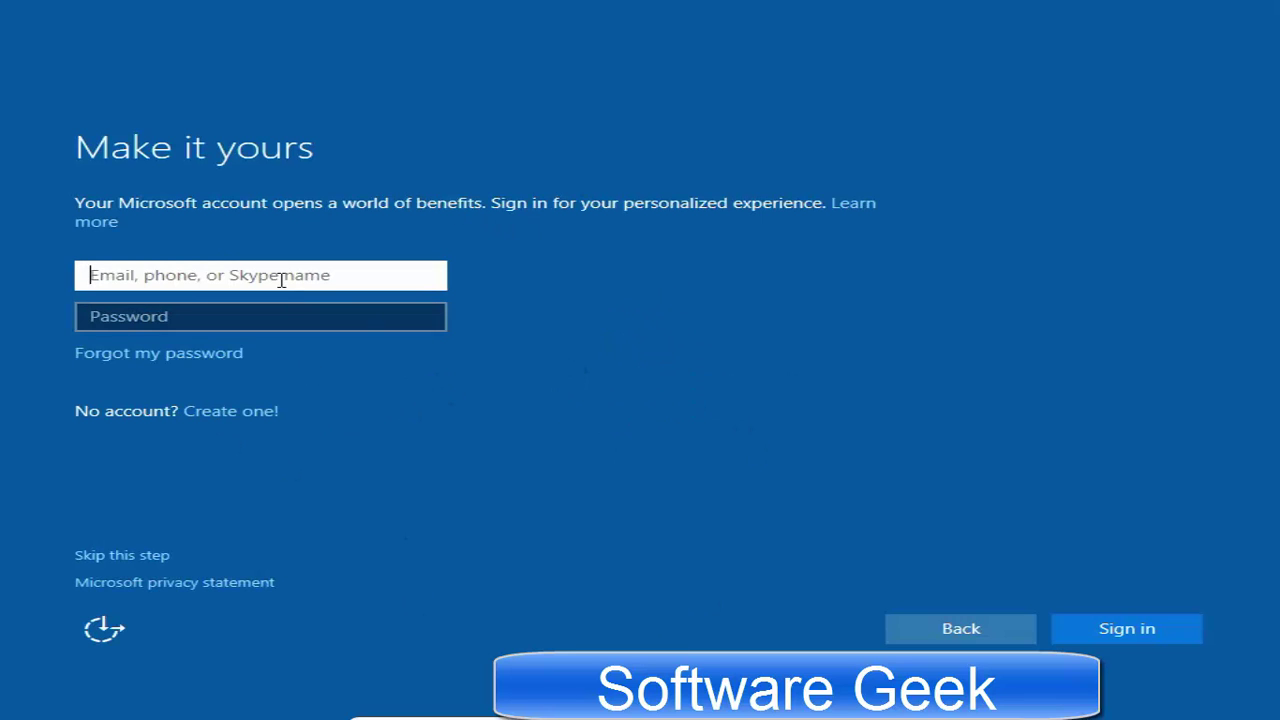
# Skip the Microsoft account sign-in and create a local account named Soft Suggester without a password.
pyautogui.click(160, 557)
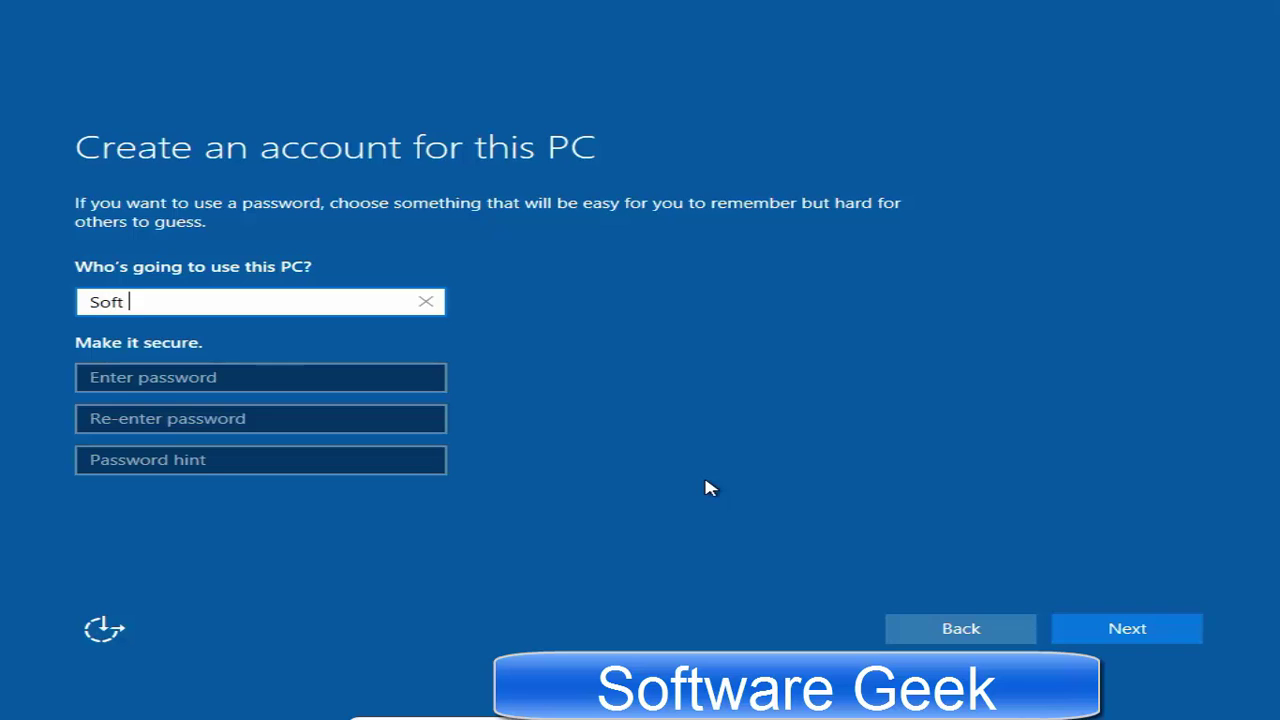
pyautogui.write('uggester')
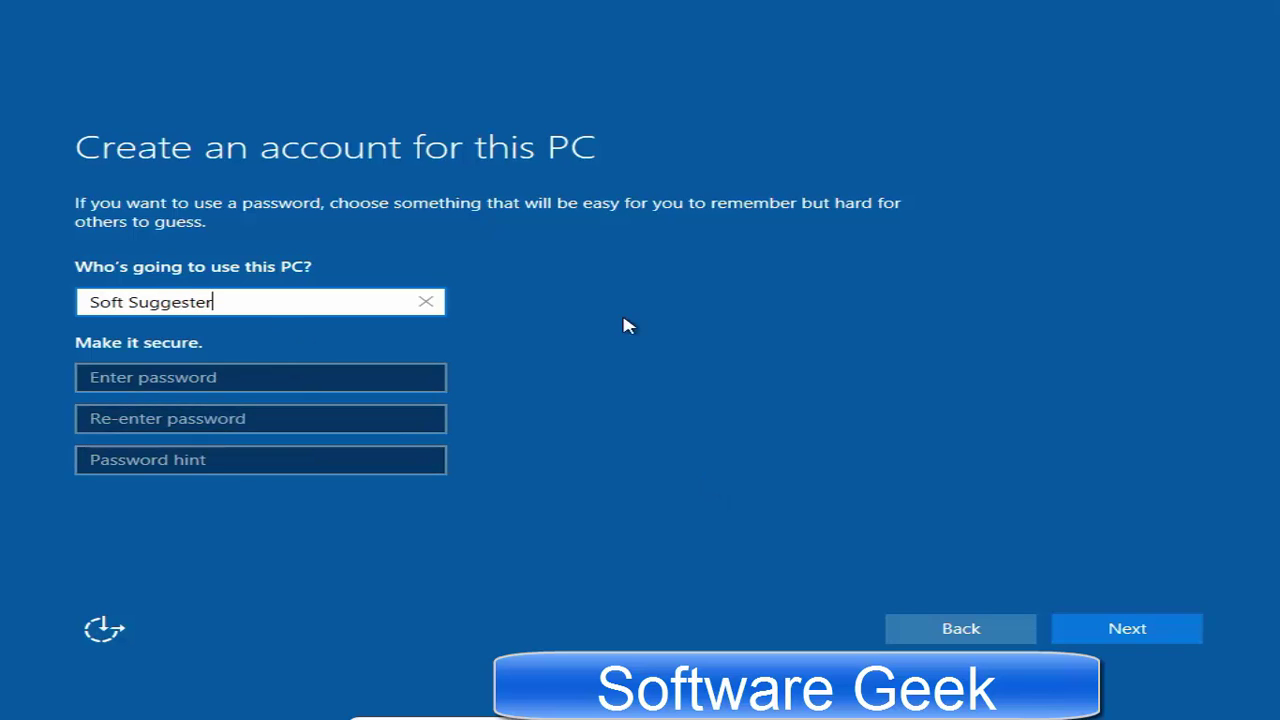
pyautogui.press('Return')
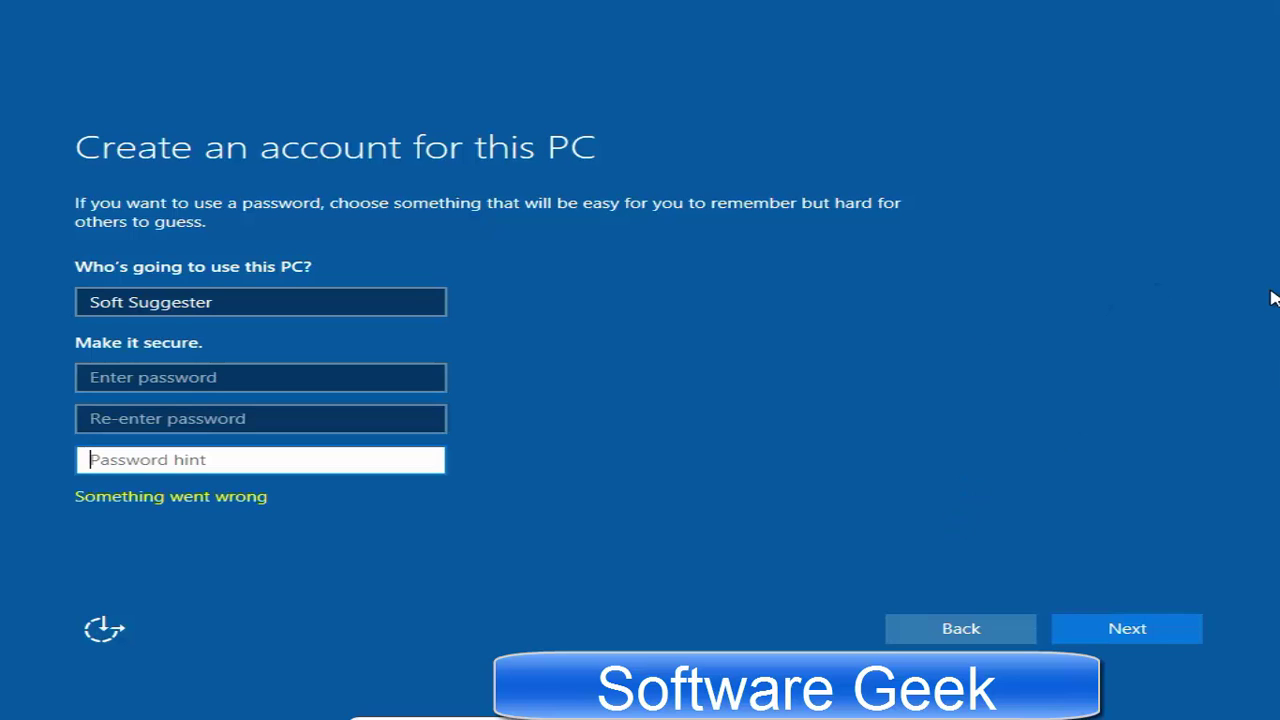
pyautogui.click(1128, 624)
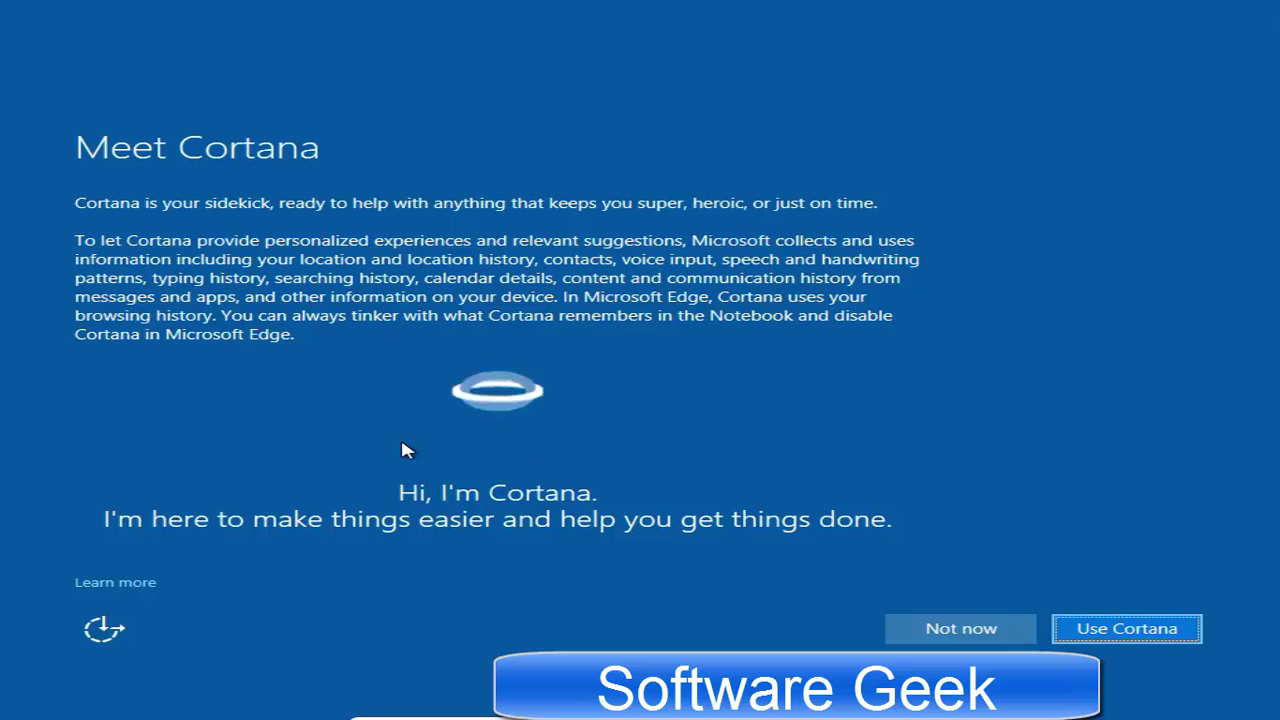
# Decline Cortana for now and clear all notifications from the Action Center.
pyautogui.click(961, 628)
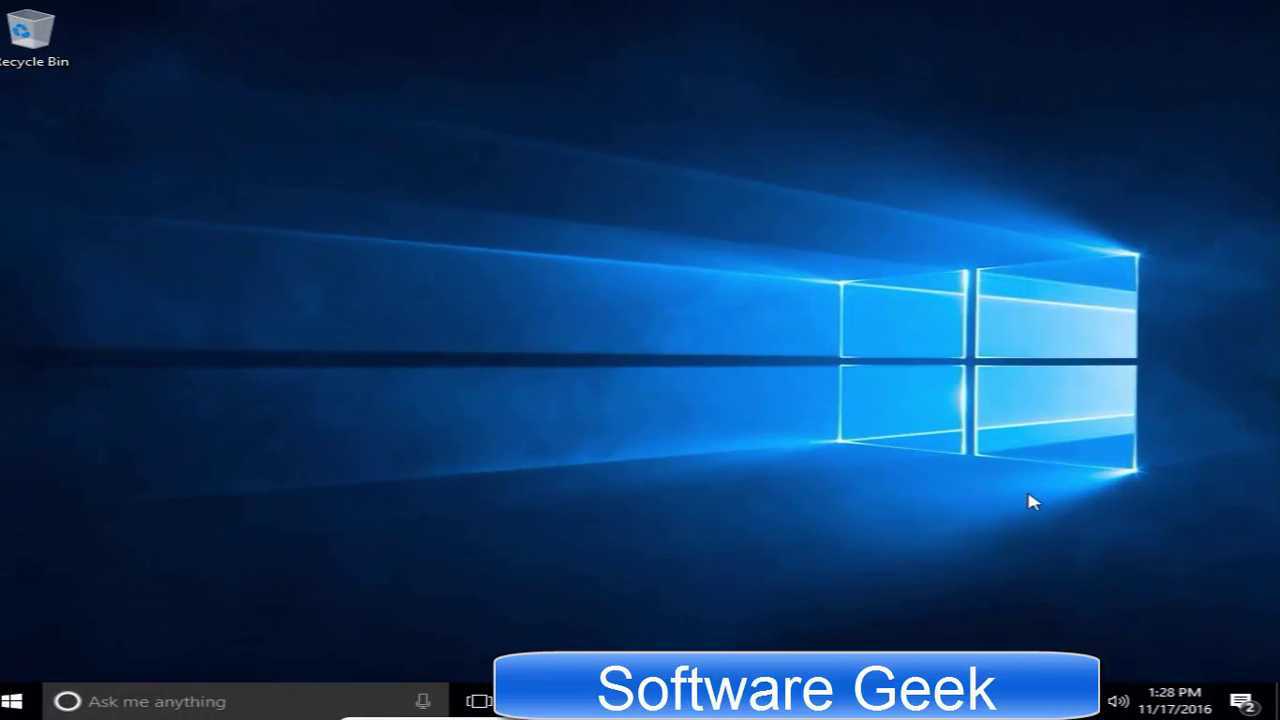
pyautogui.click(1245, 702)
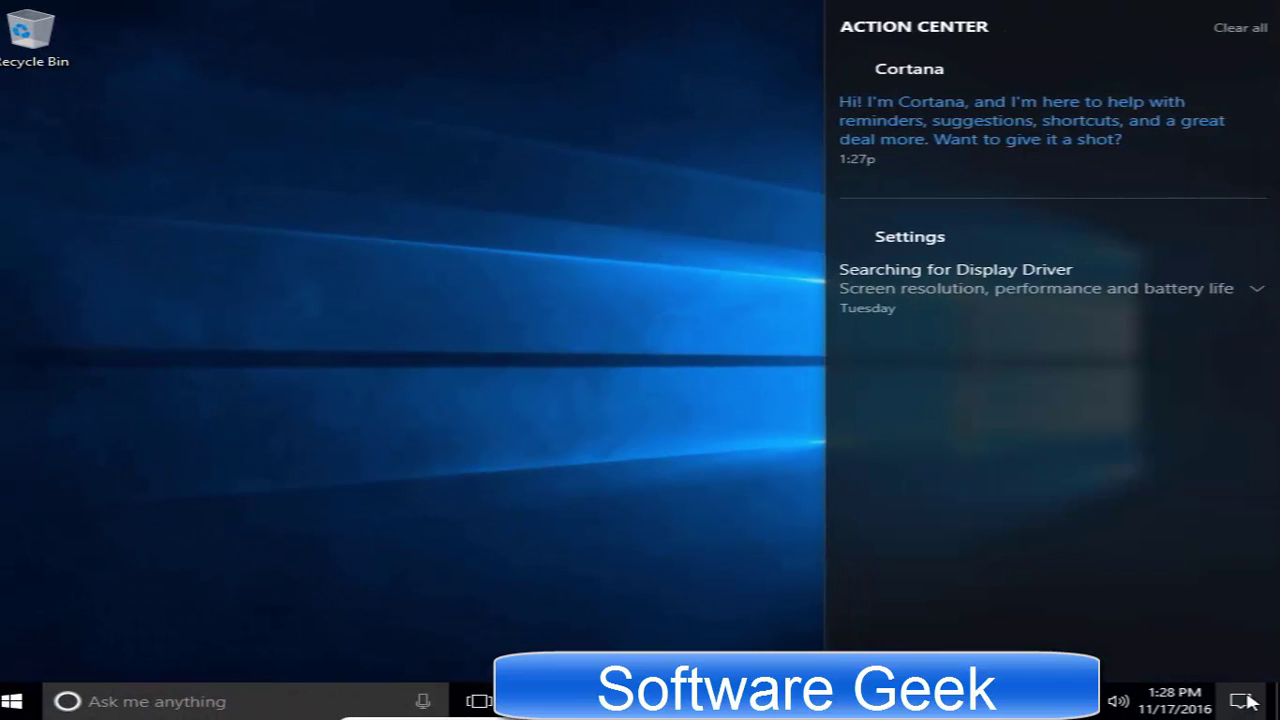
pyautogui.click(1236, 30)
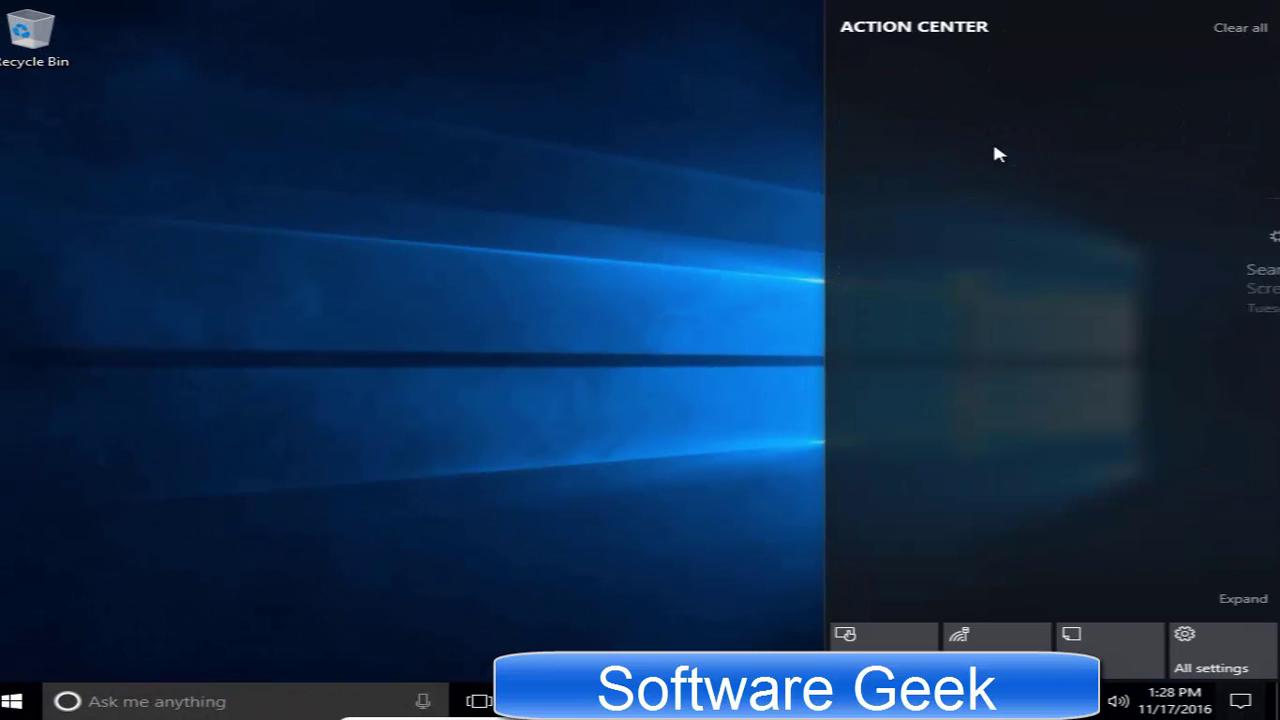
pyautogui.click(555, 330)
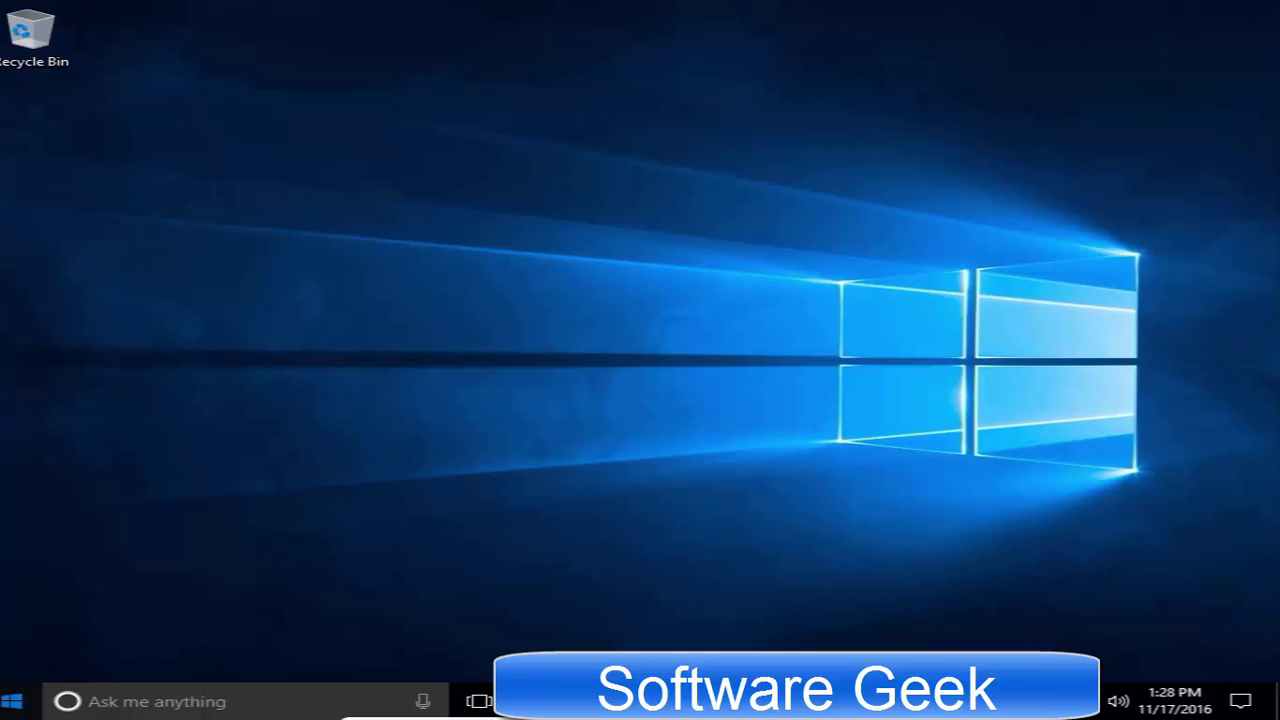
# Narrow the Start menu to a single column of tile groups and close it.
pyautogui.press('super')
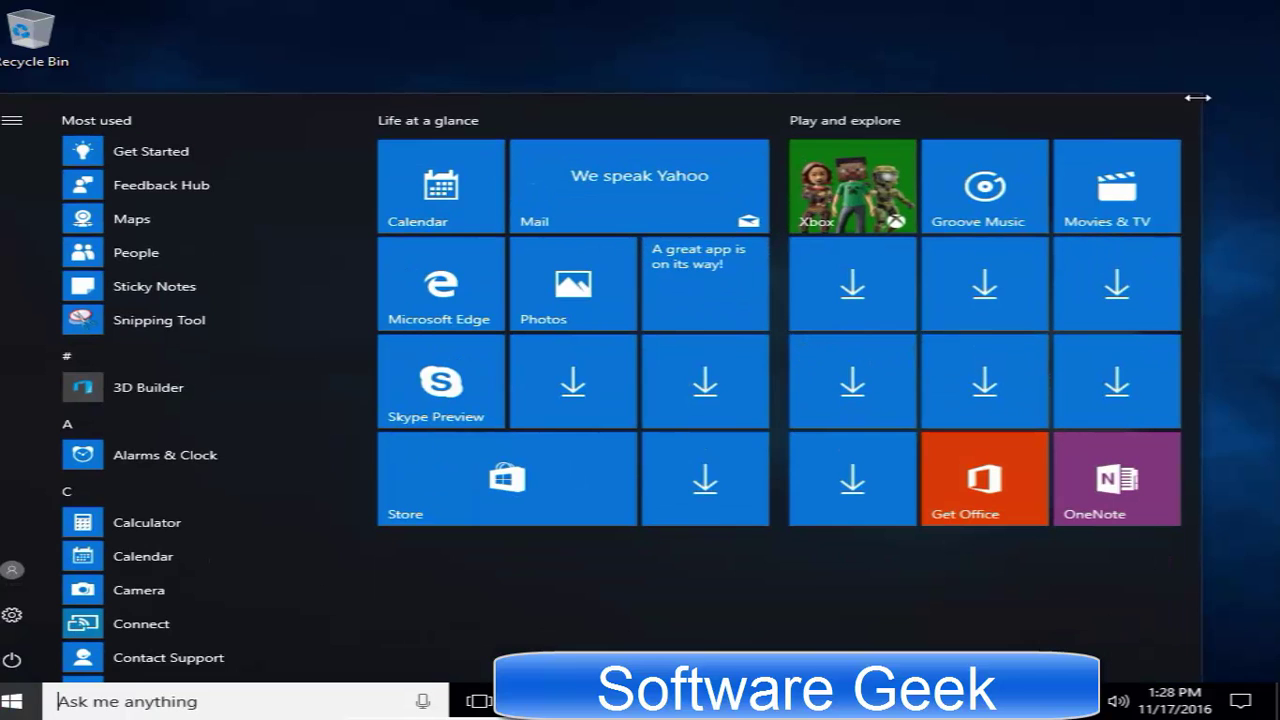
pyautogui.moveTo(938, 96); pyautogui.dragTo(927, 94)
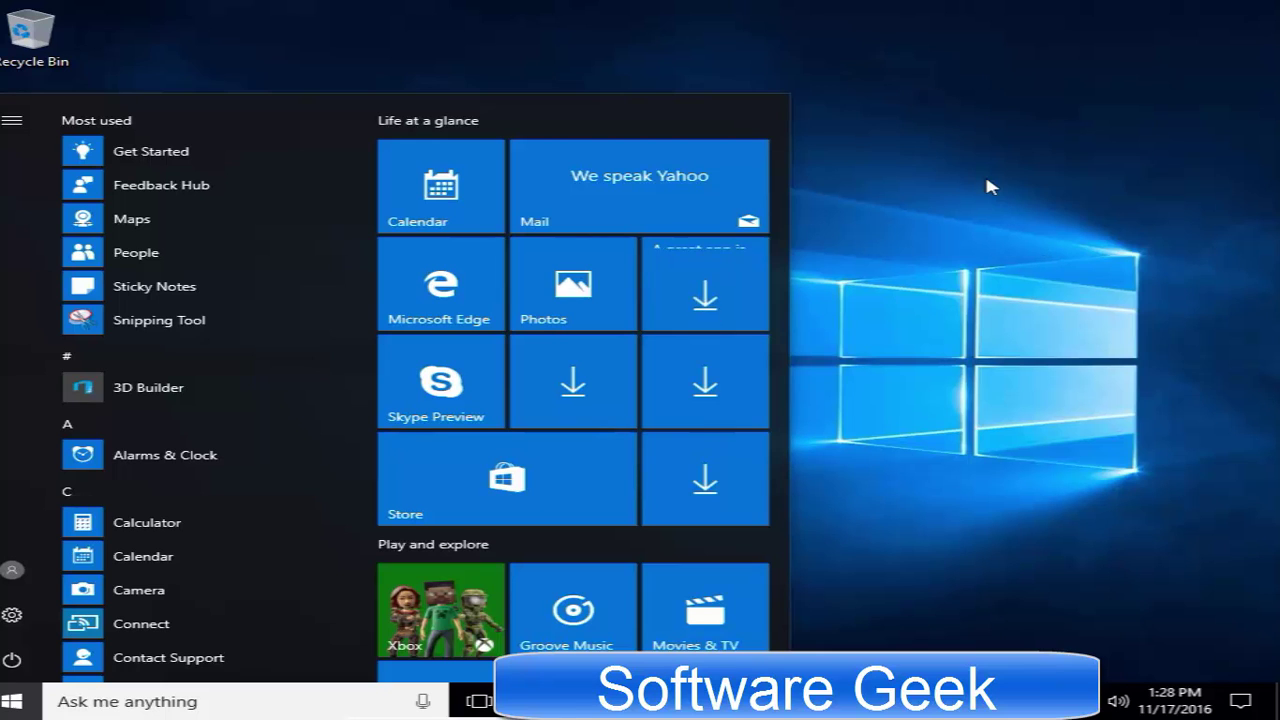
pyautogui.click(931, 343)
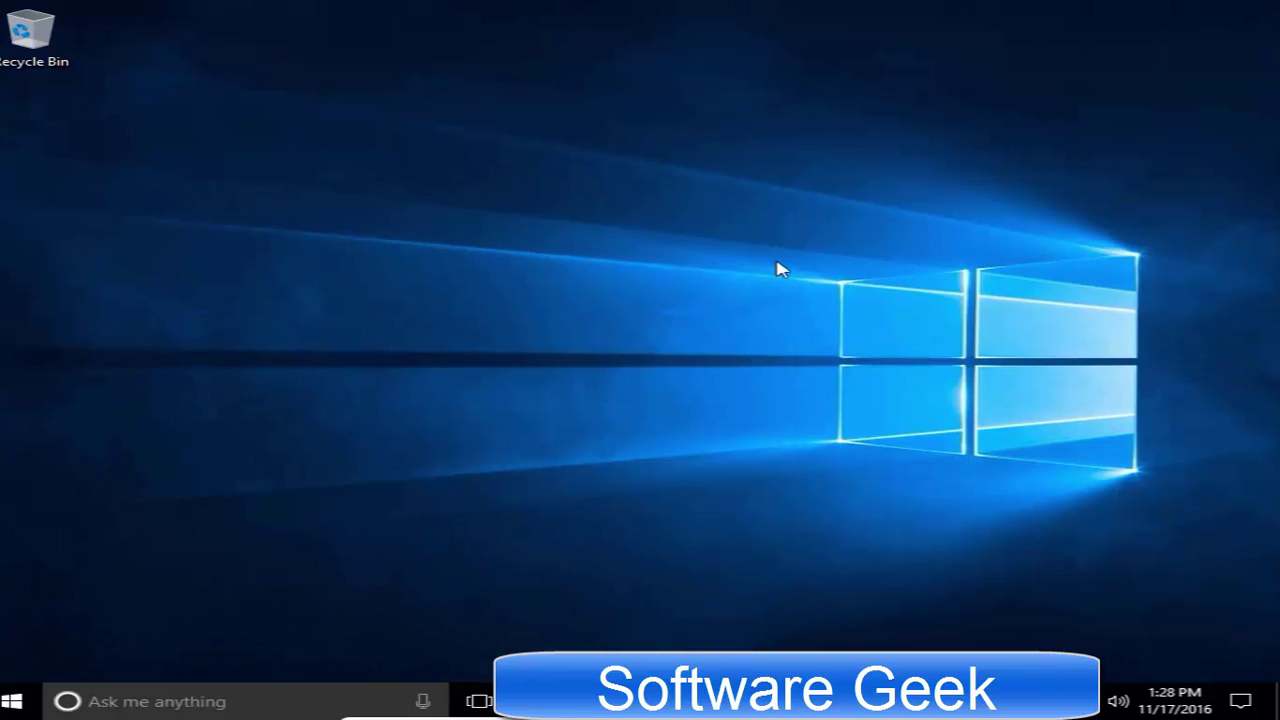